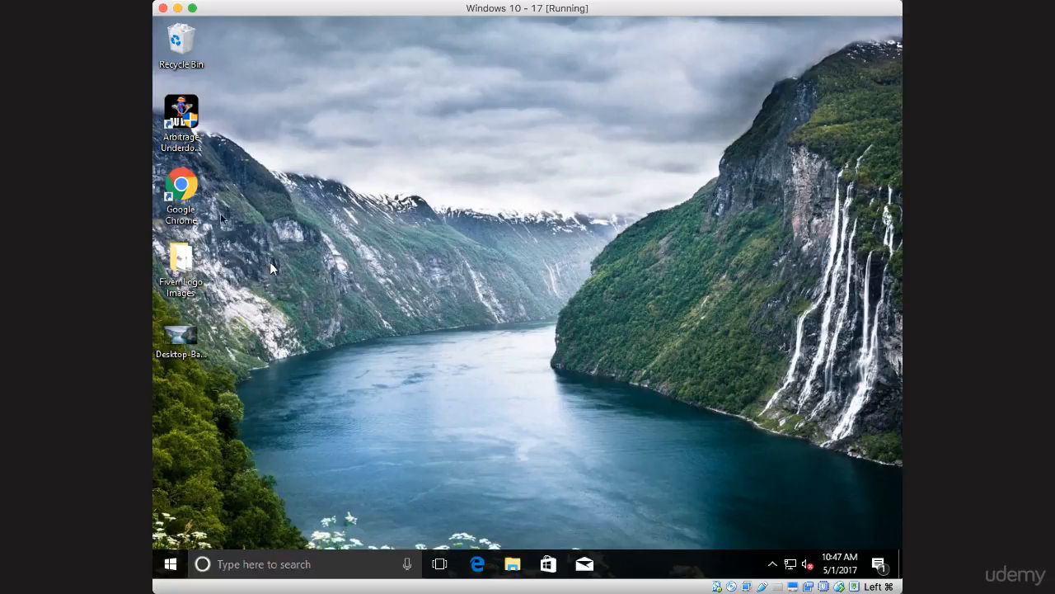
Launch Google Chrome, search for "java jdk", and open Oracle's Java SE Development Kit 8 downloads page.
double_click(187, 192)
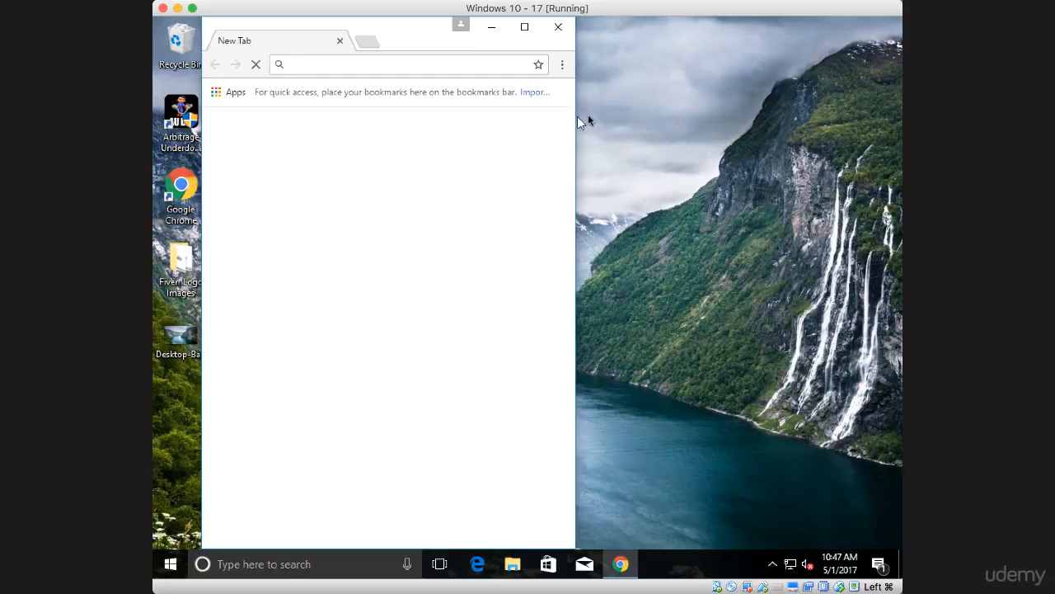
drag(572, 94, 747, 97)
text(java)
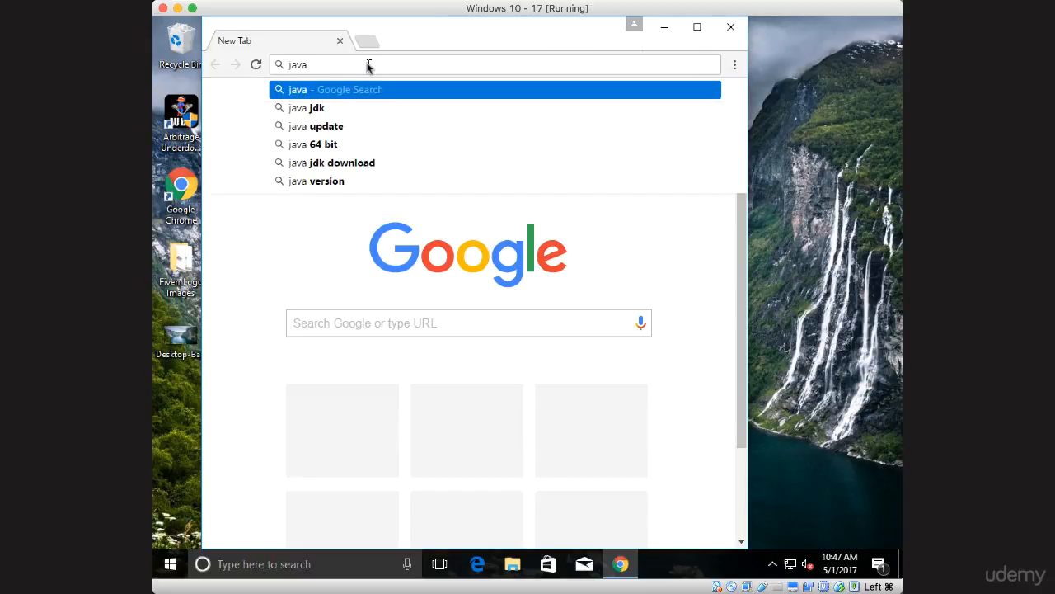
click(311, 108)
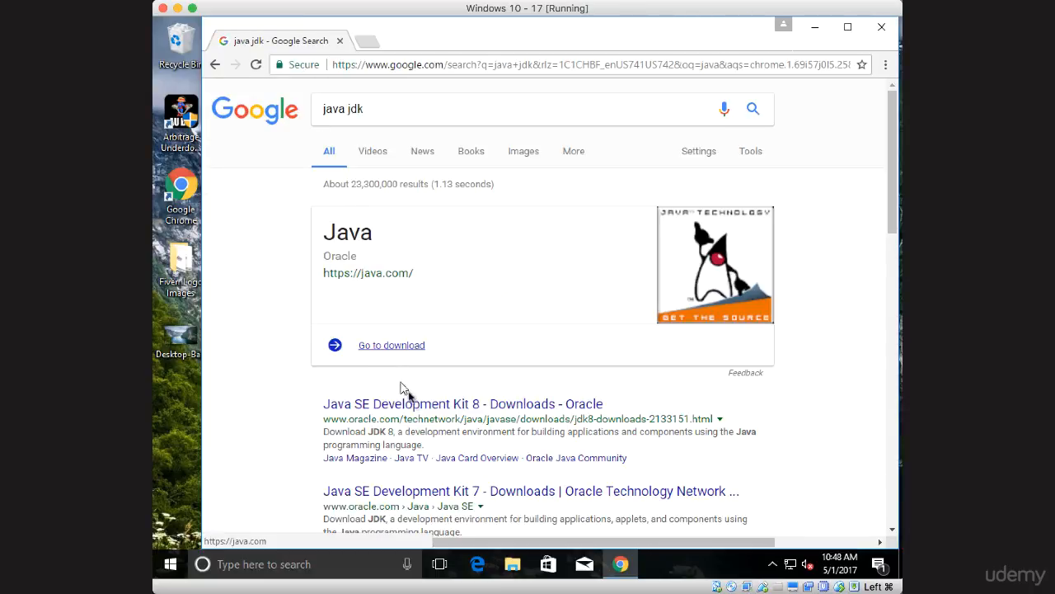
click(452, 404)
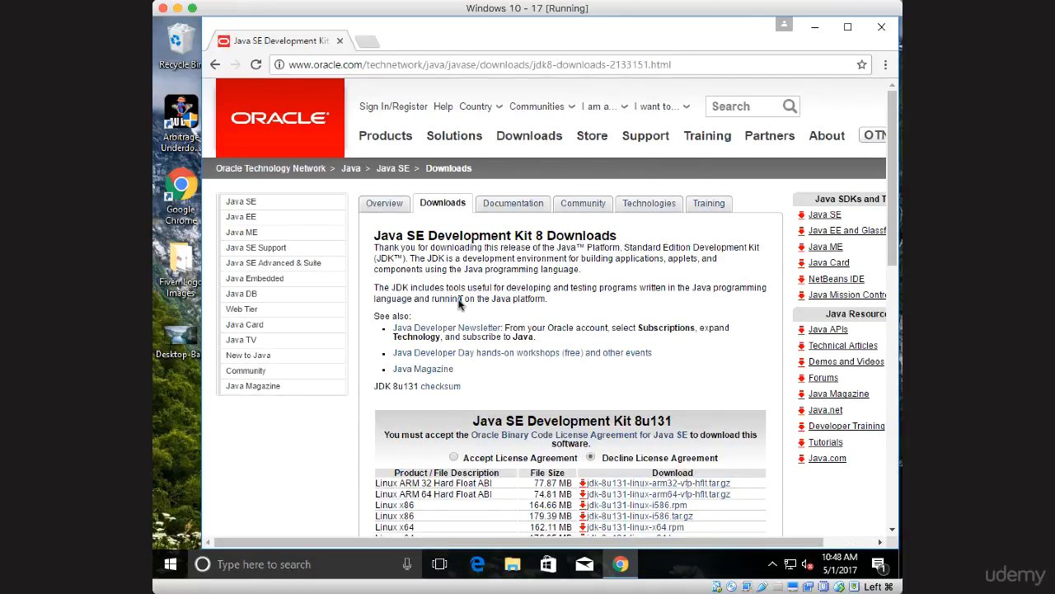
Accept the Java SE Development Kit 8u131 license agreement and download the Windows x64 installer, jdk-8u131-windows-x64.exe.
scroll(522, 374, down, 5)
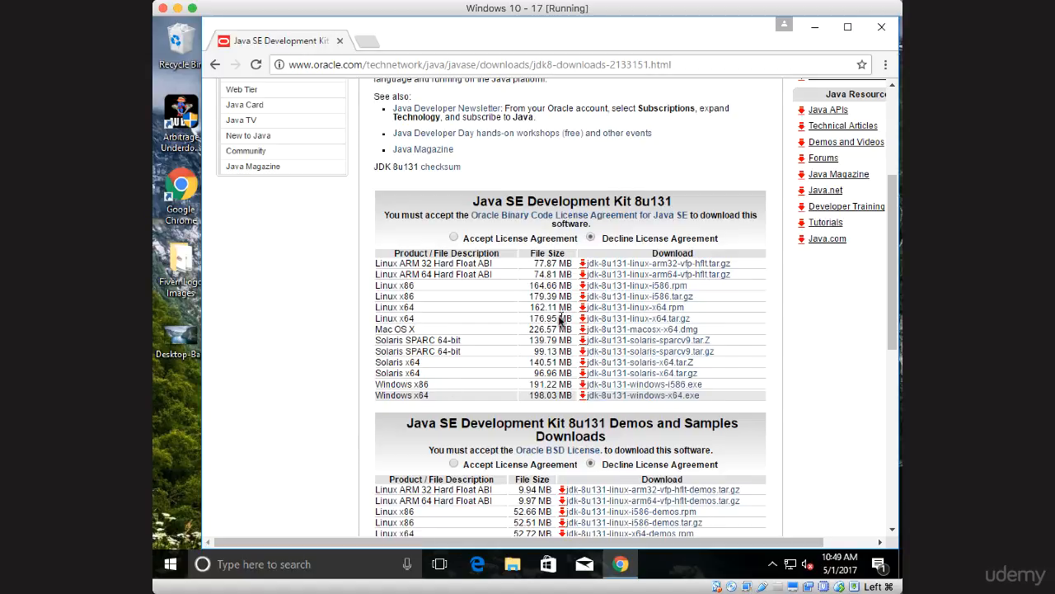
click(454, 239)
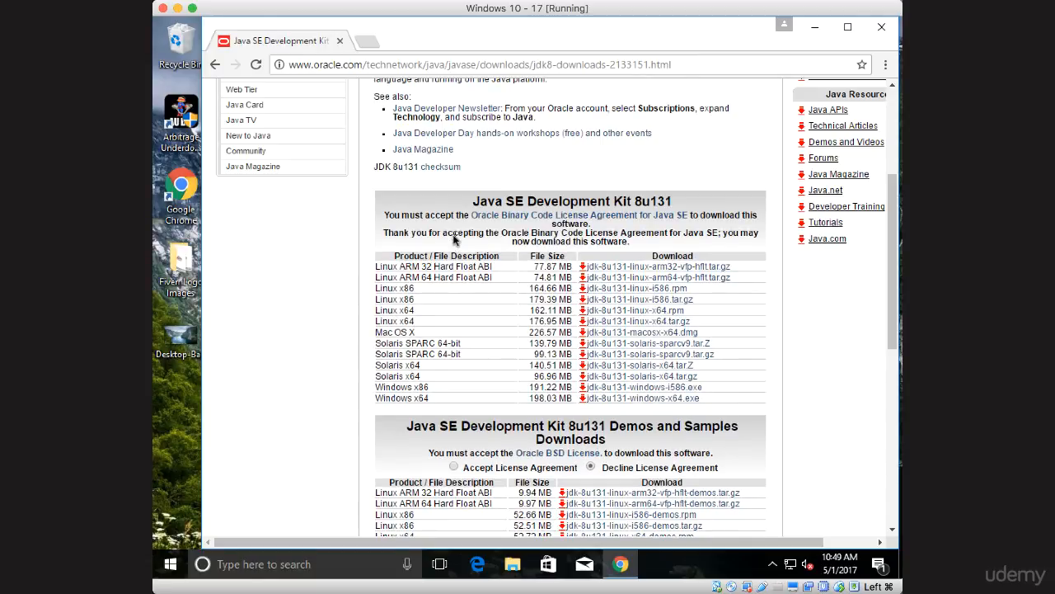
click(633, 399)
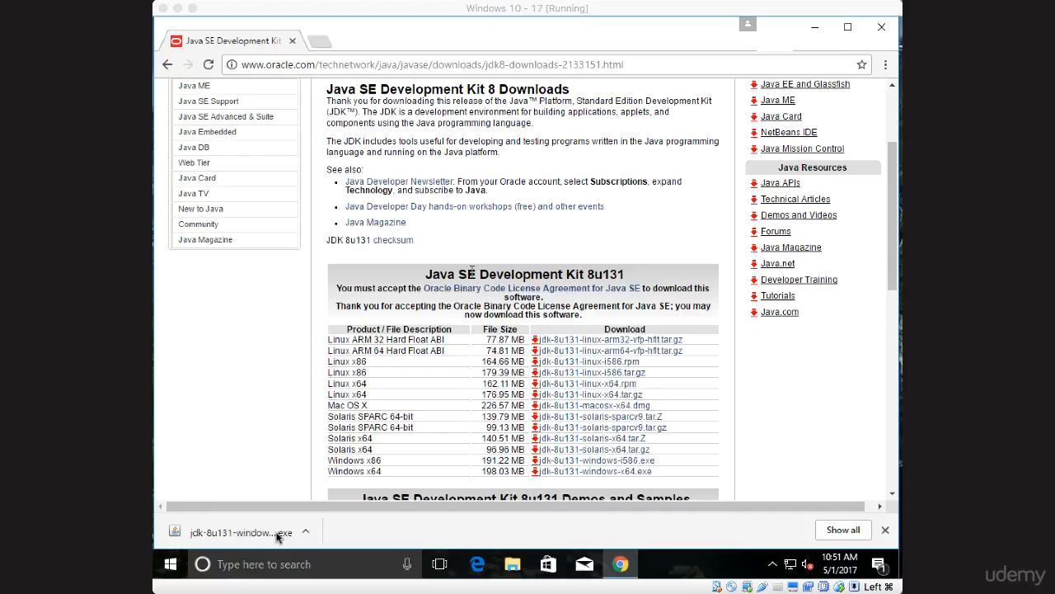
Show the downloaded JDK installer in its folder, run jdk-8u131-windows-x64, and allow it to make changes to the device.
click(305, 532)
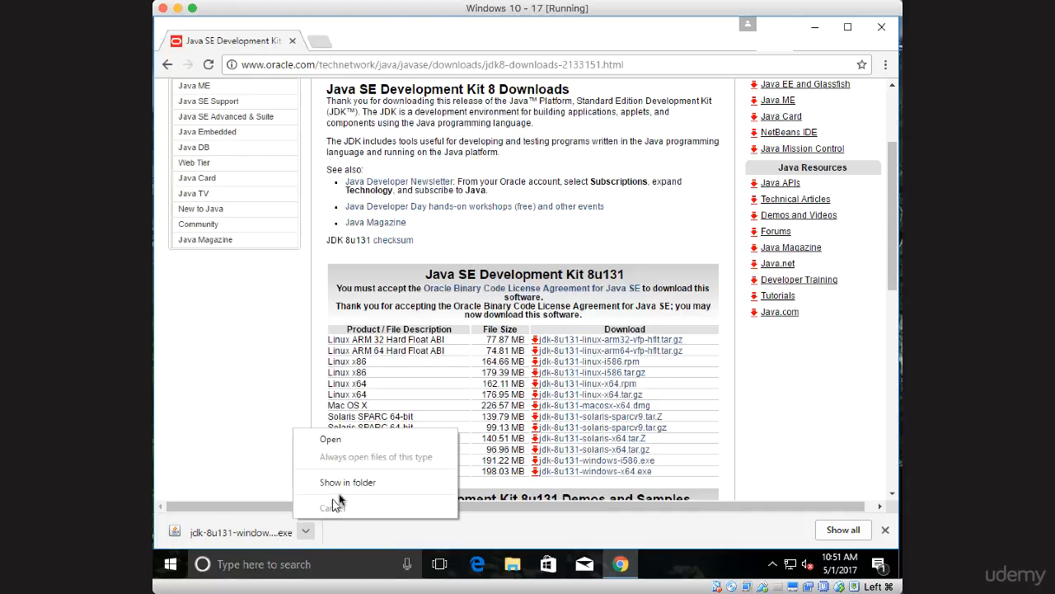
click(348, 483)
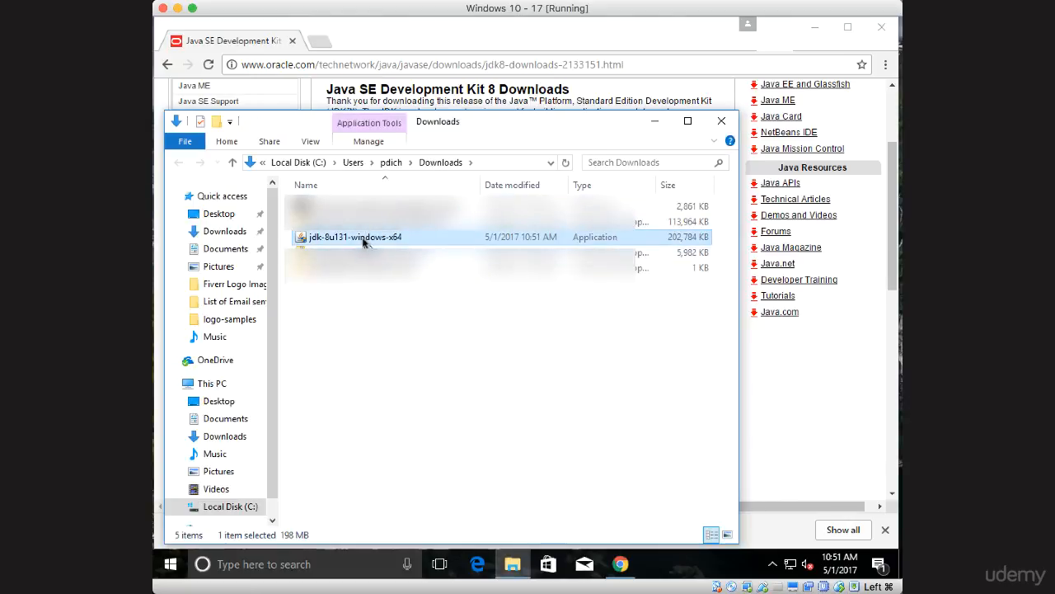
double_click(360, 238)
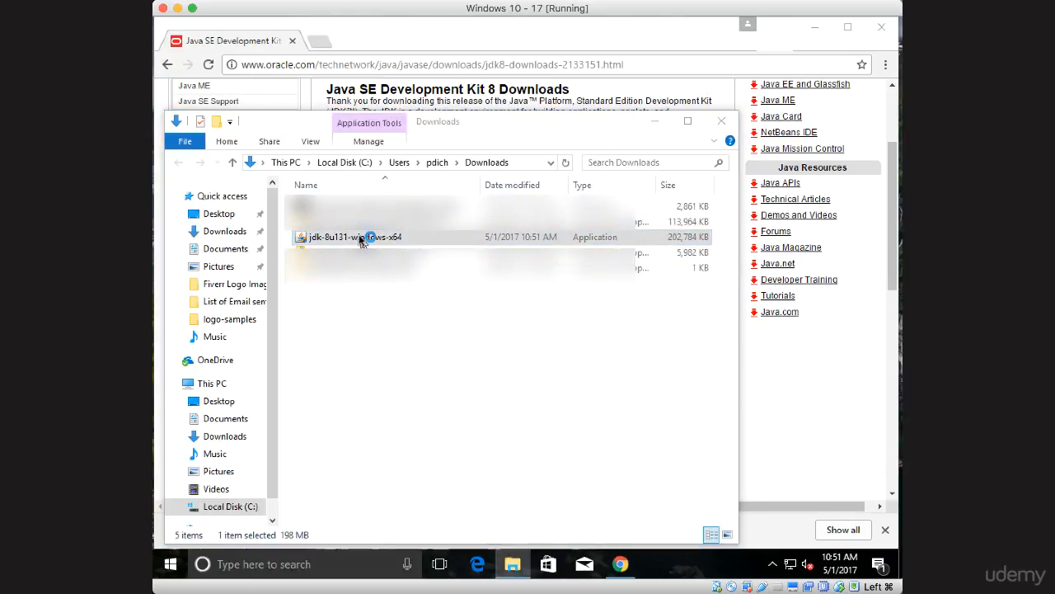
click(264, 130)
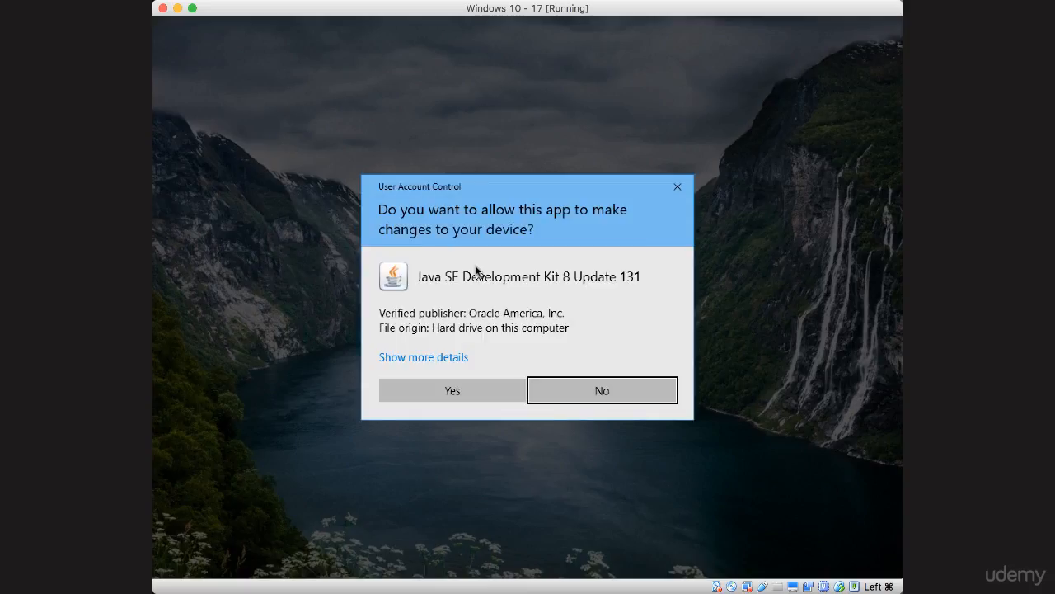
click(454, 392)
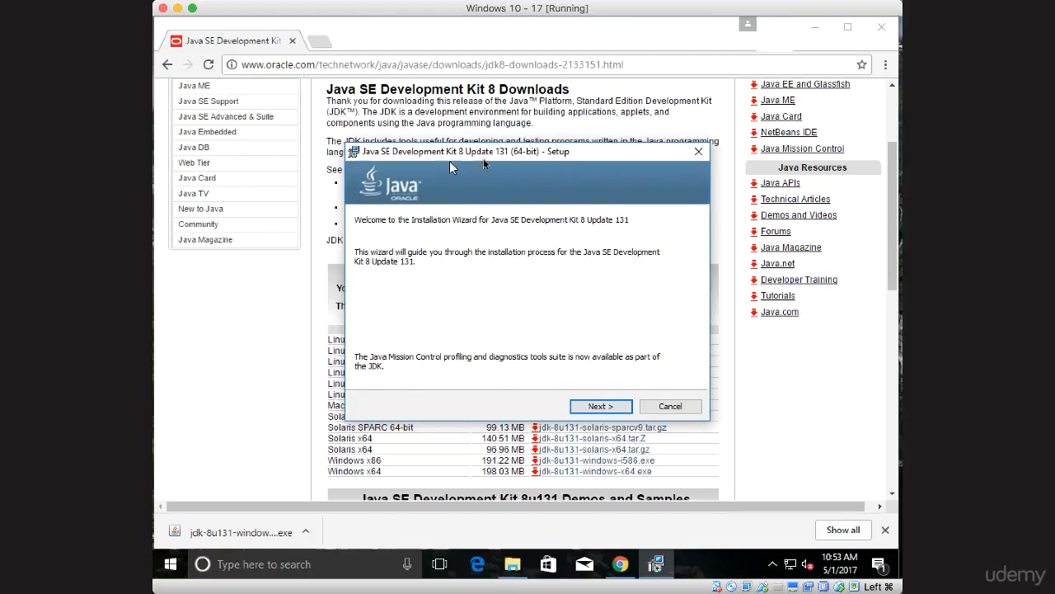
Install the JDK with the default features and the default JDK and JRE destination folders, and close the finished wizard.
click(598, 406)
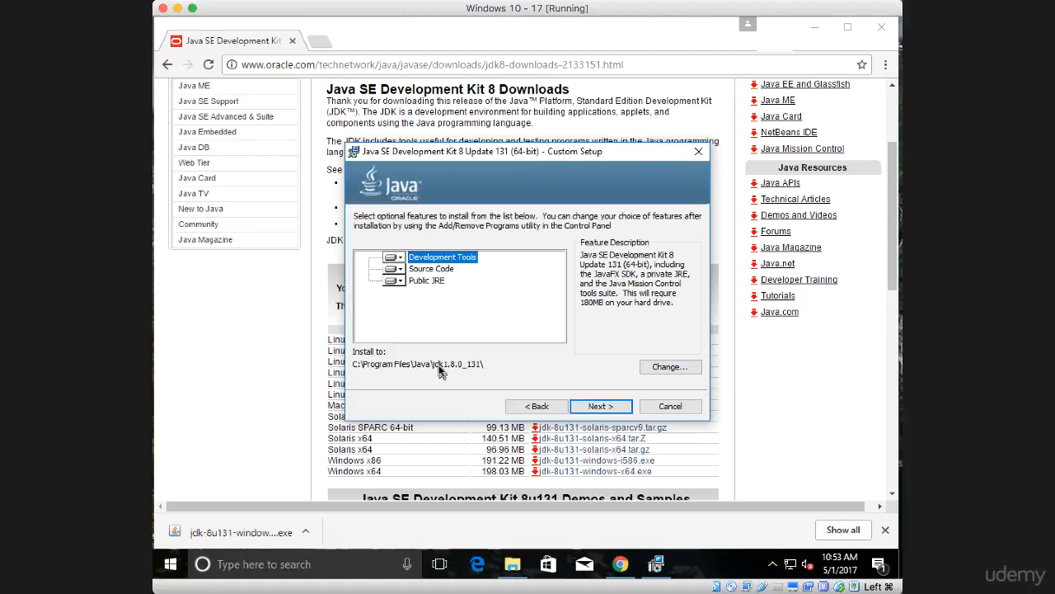
click(601, 406)
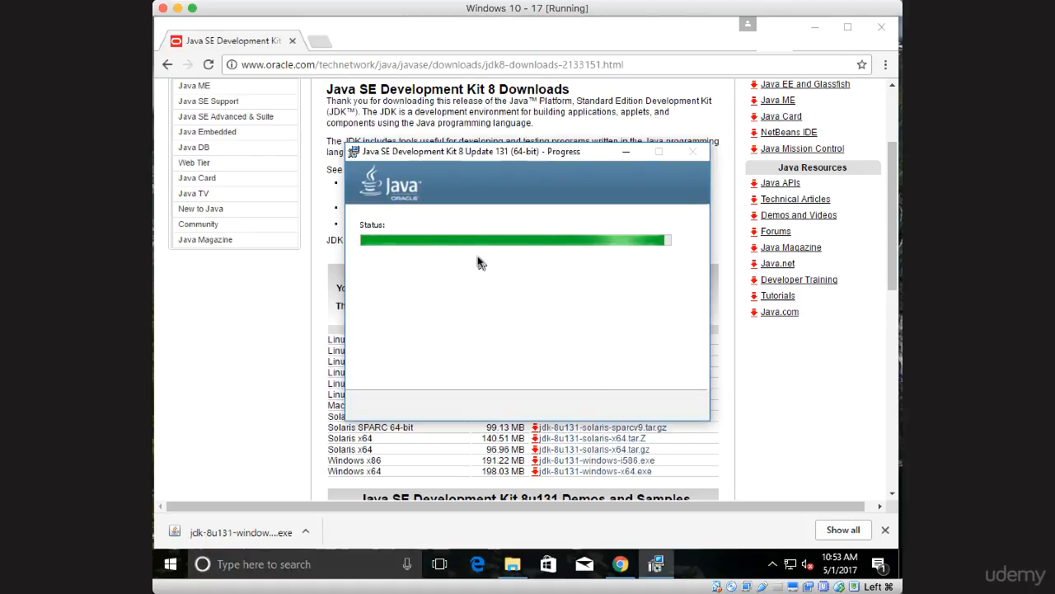
click(911, 126)
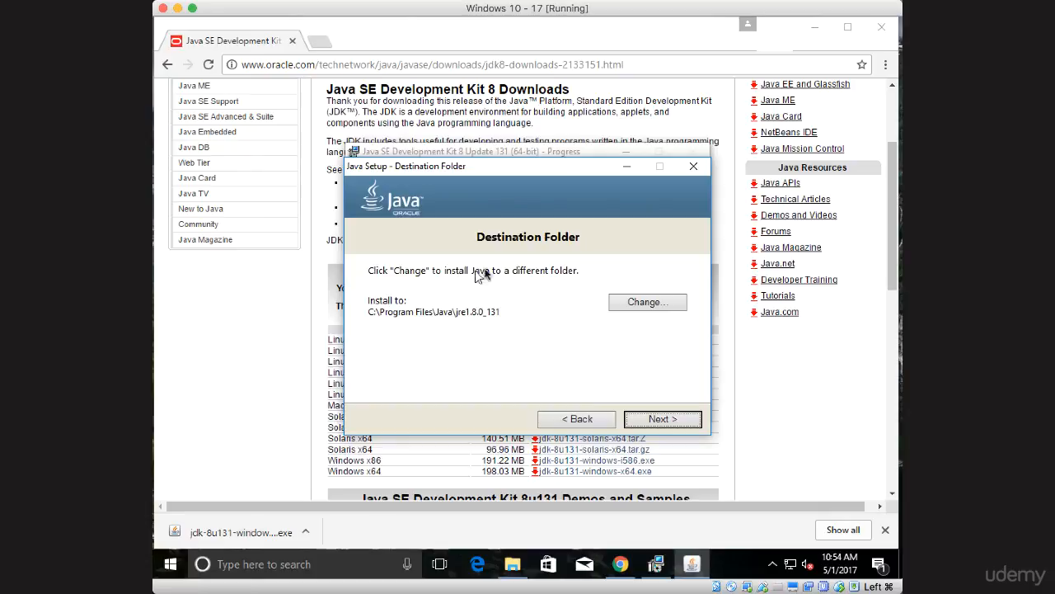
click(664, 420)
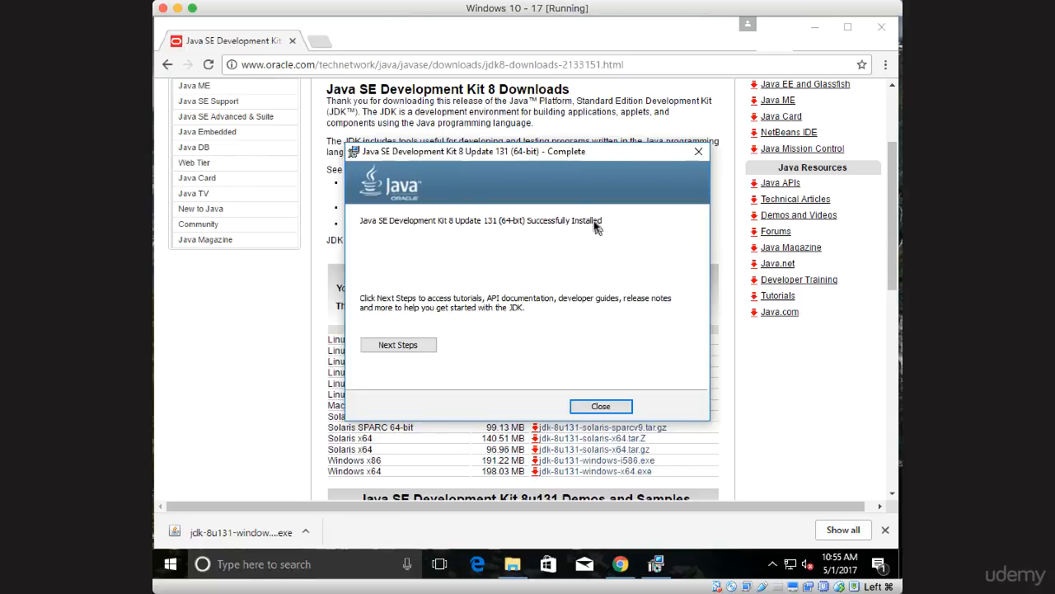
click(601, 407)
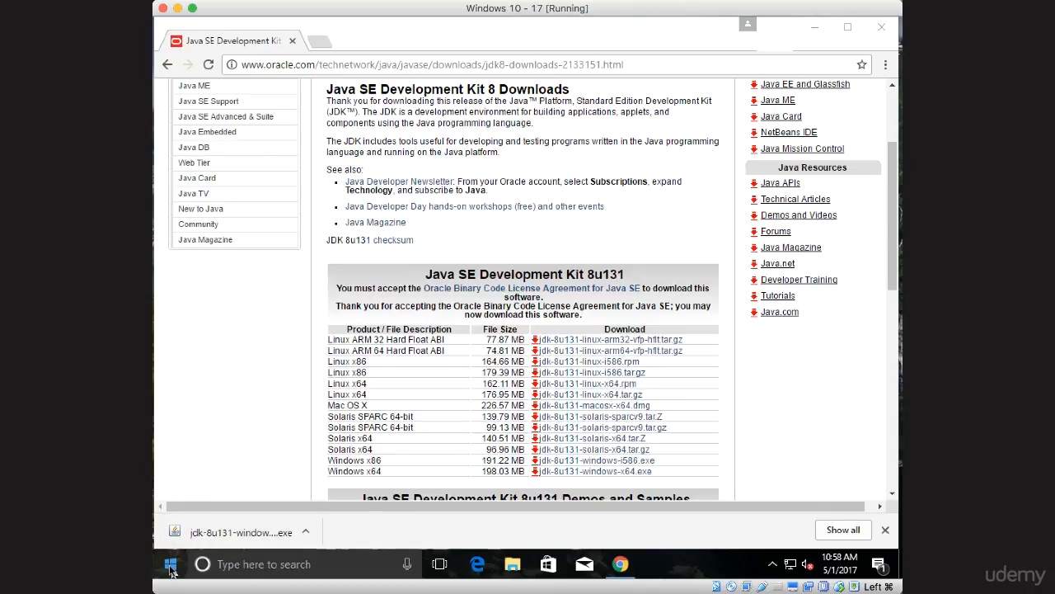
Find and open Command Prompt through the Windows search, and run javac to check whether the compiler is recognized.
click(247, 568)
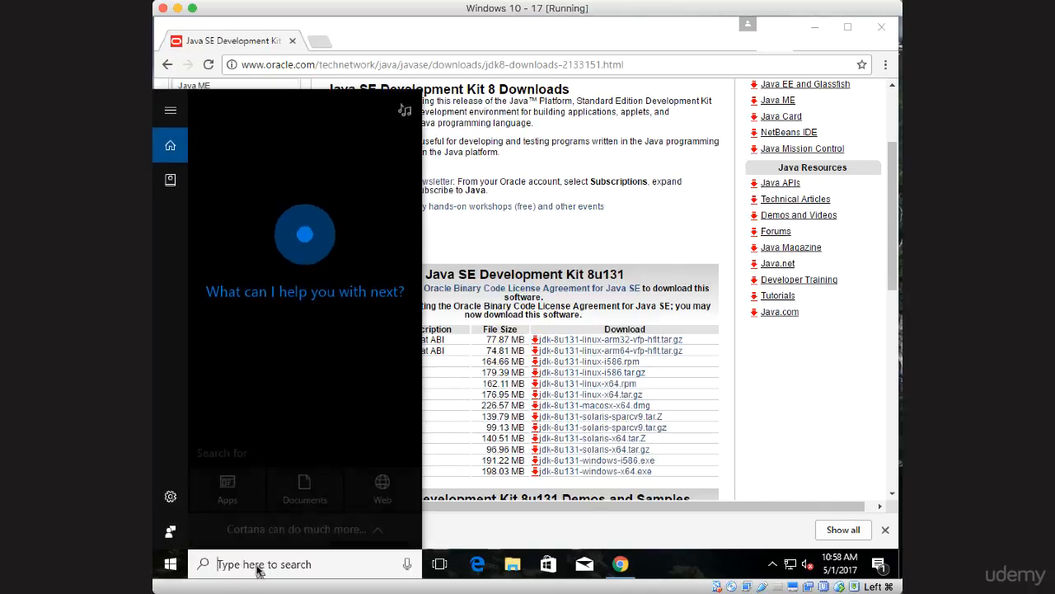
text(command)
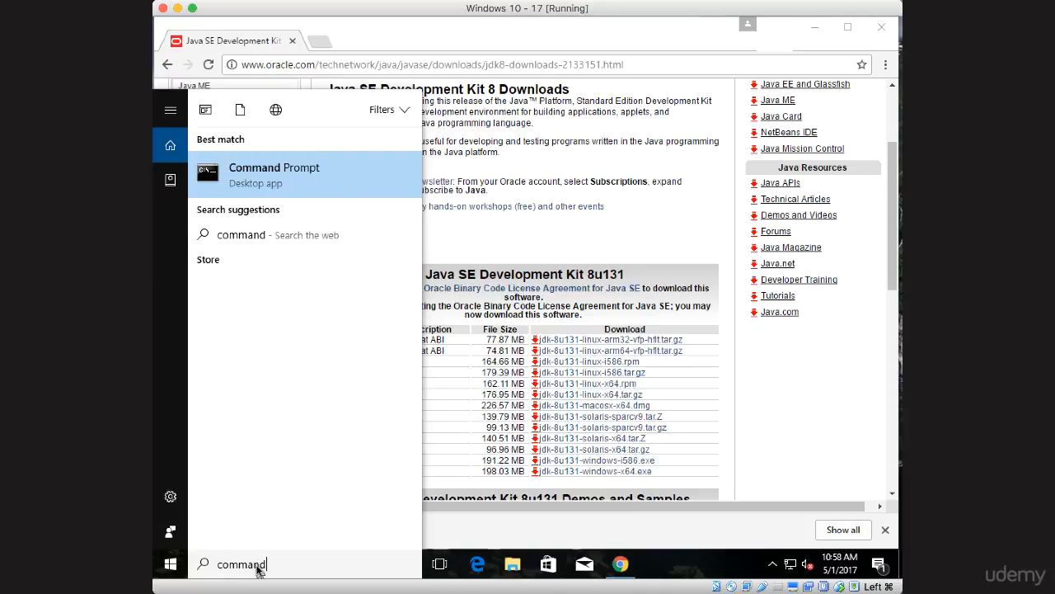
click(257, 175)
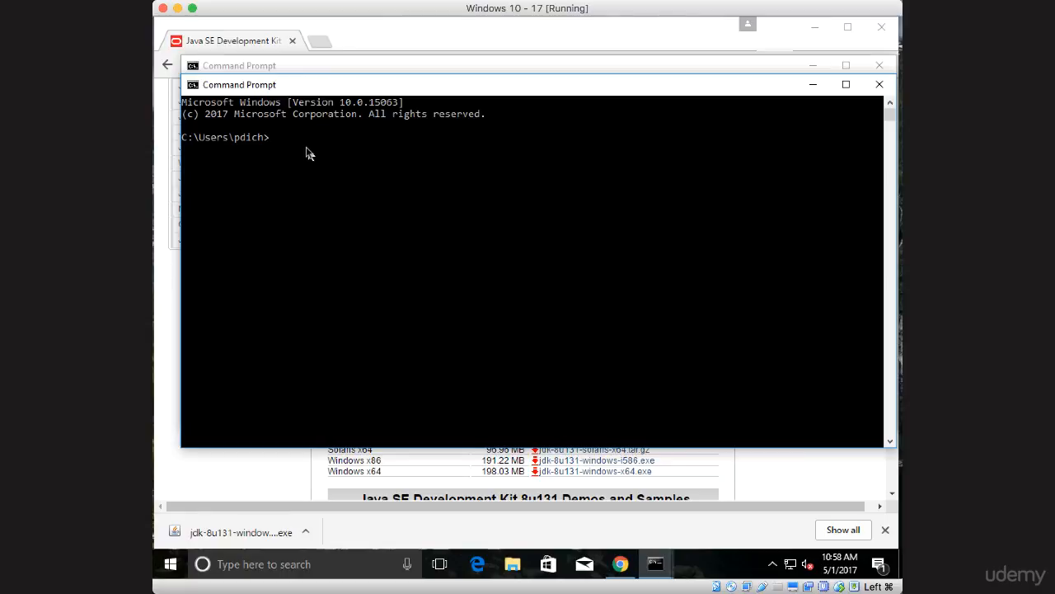
text(javac)
key(Return)
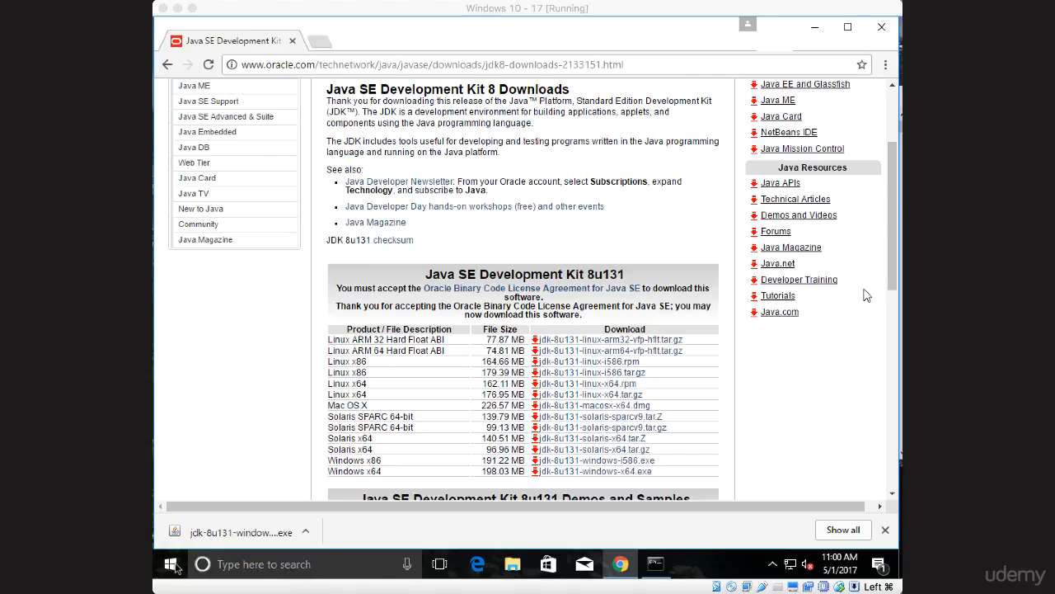
In File Explorer, browse to the installed JDK folder C:\Program Files\Java\jdk1.8.0_131.
click(512, 567)
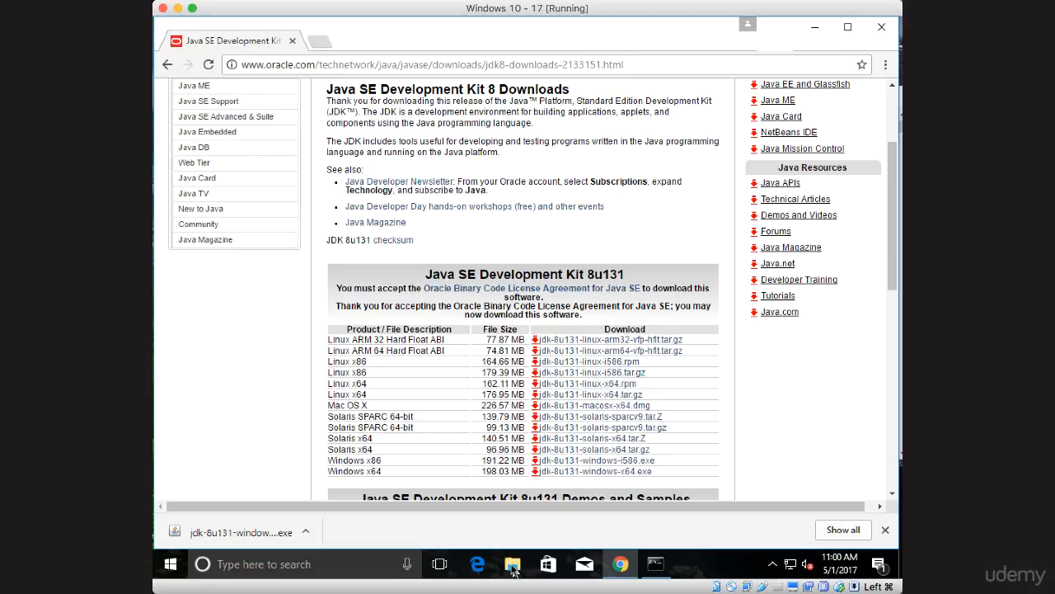
click(512, 567)
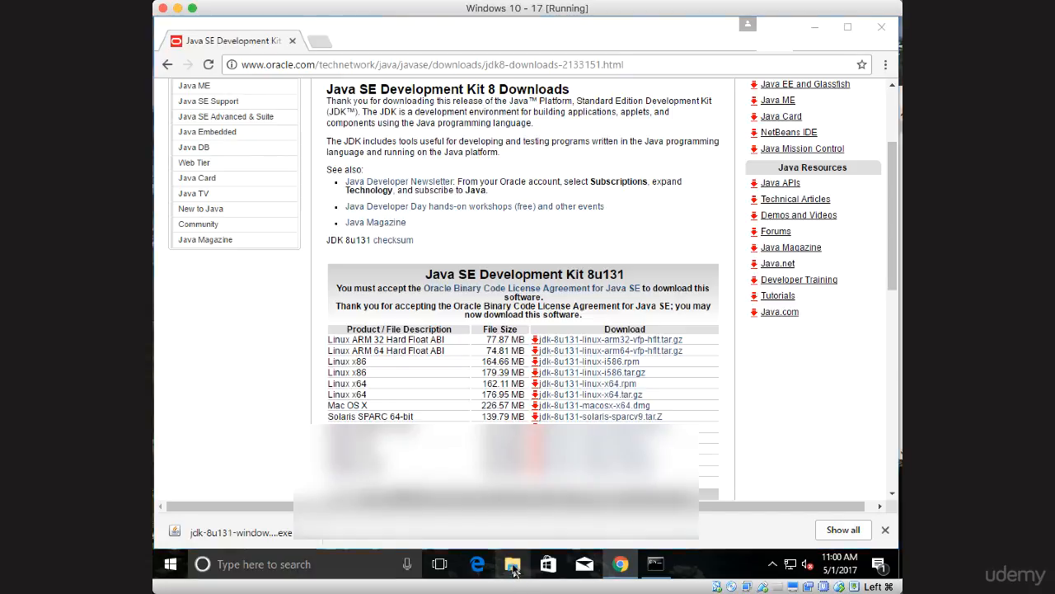
click(210, 421)
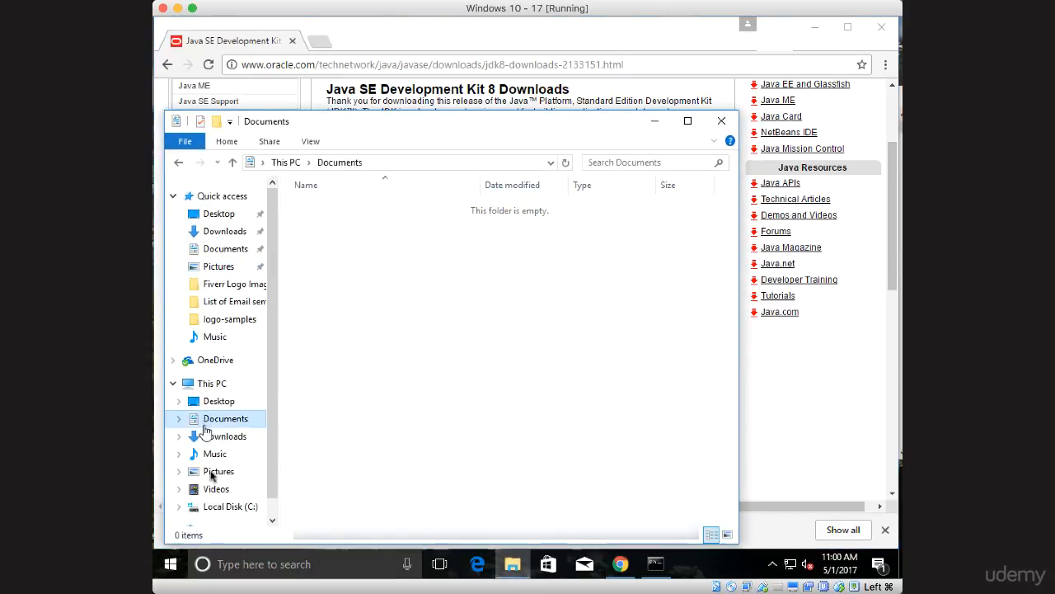
scroll(225, 503, down, 1)
click(216, 479)
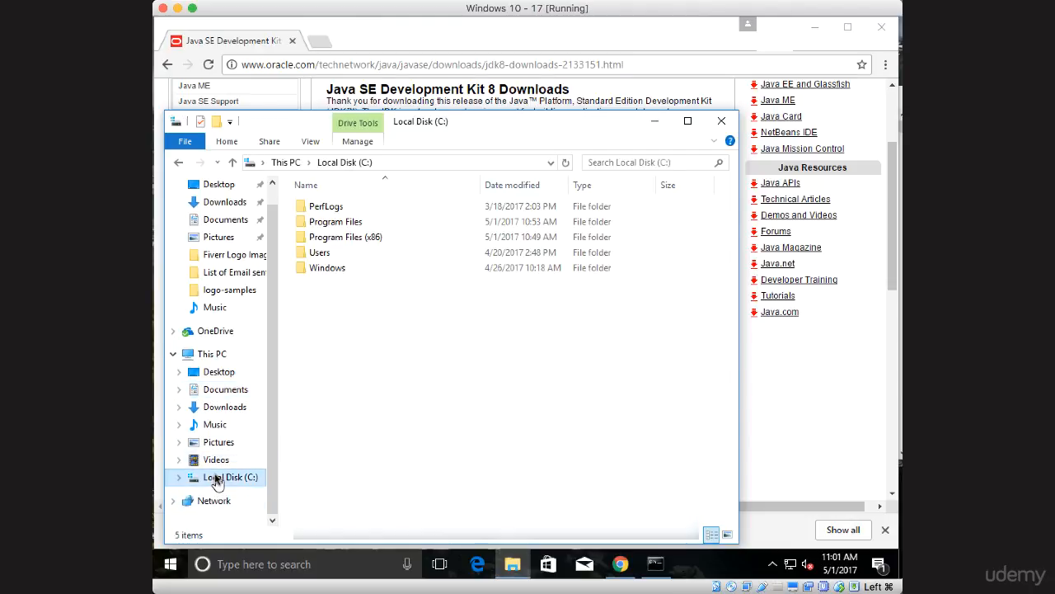
click(336, 224)
double_click(335, 225)
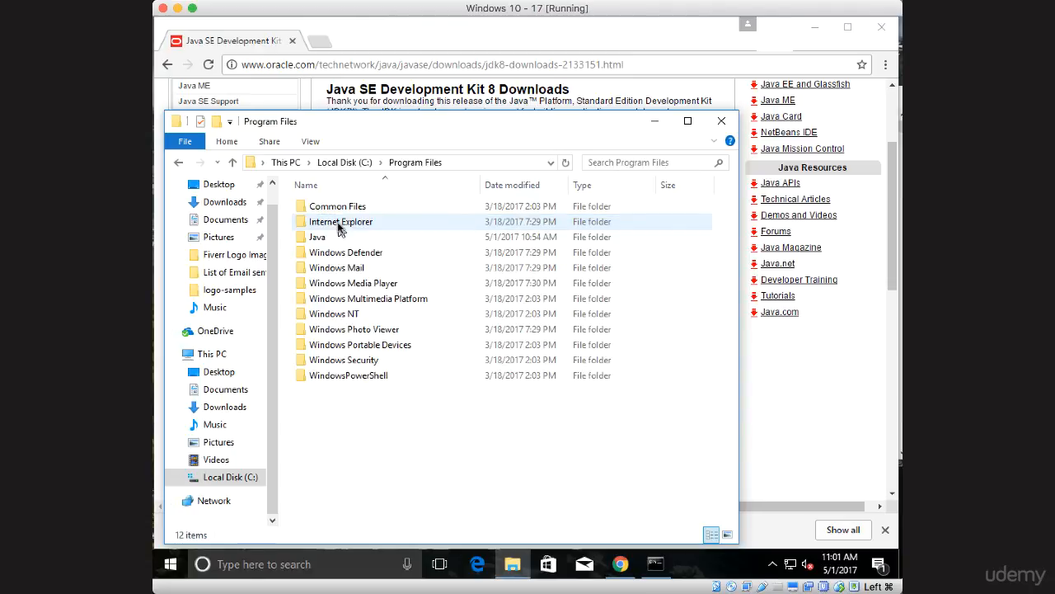
double_click(318, 241)
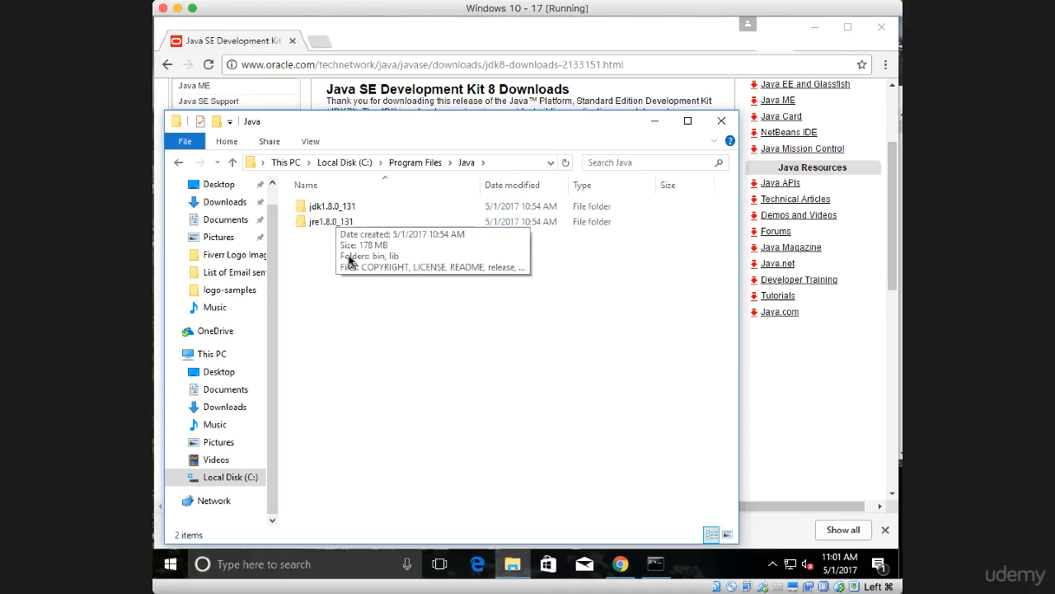
double_click(318, 209)
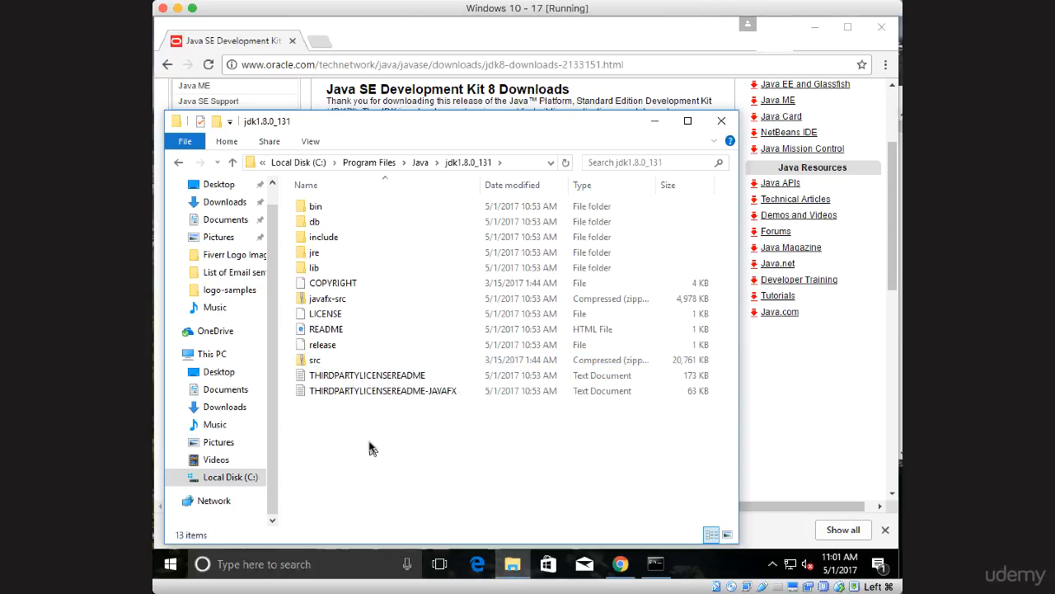
Open Control Panel, go to the advanced system properties under System and Security, and bring up the Environment Variables dialog.
click(253, 569)
text(control)
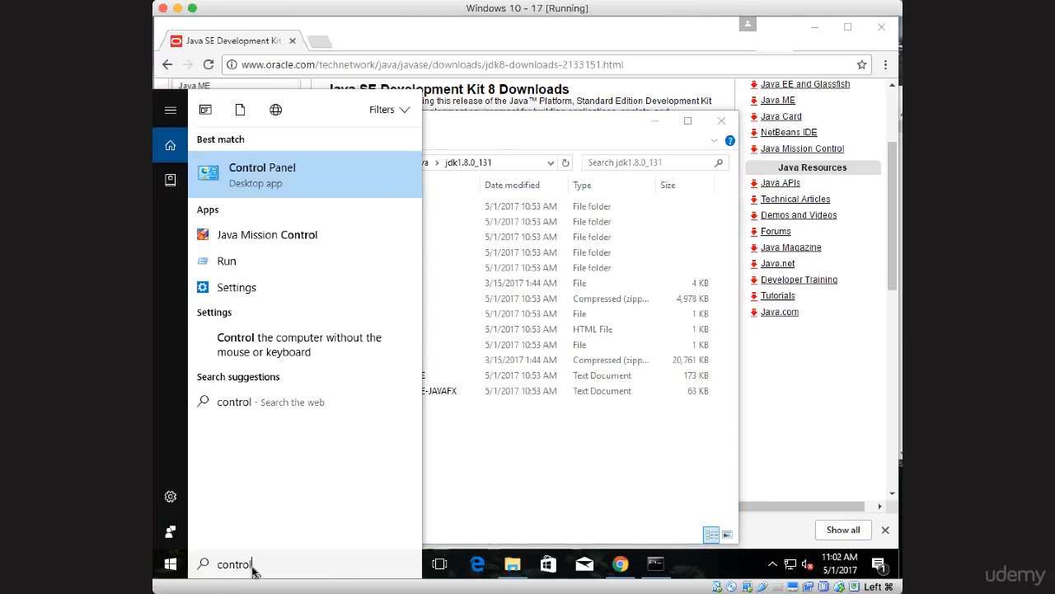
click(271, 169)
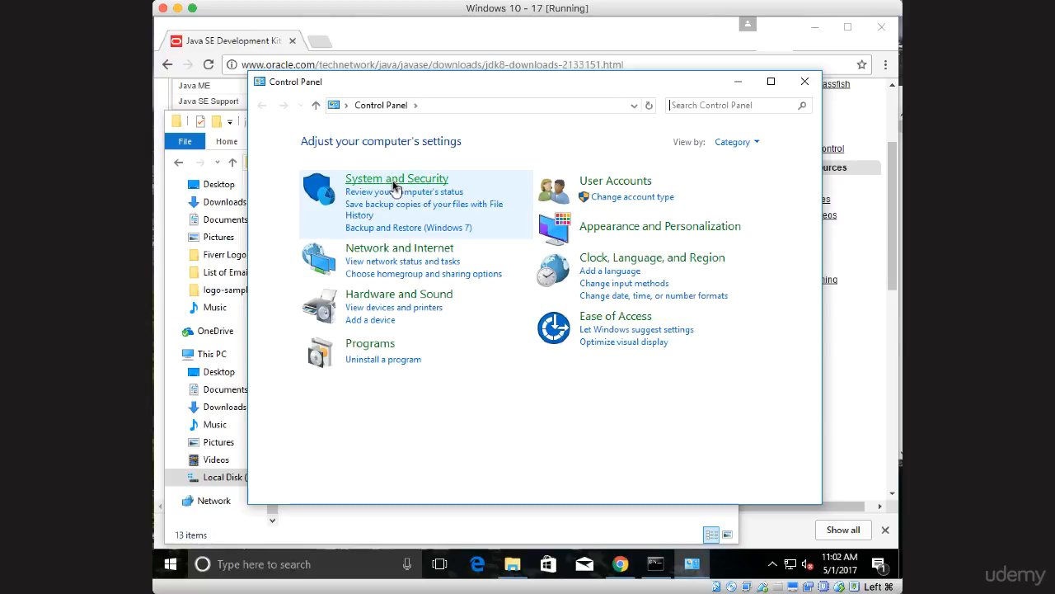
click(392, 183)
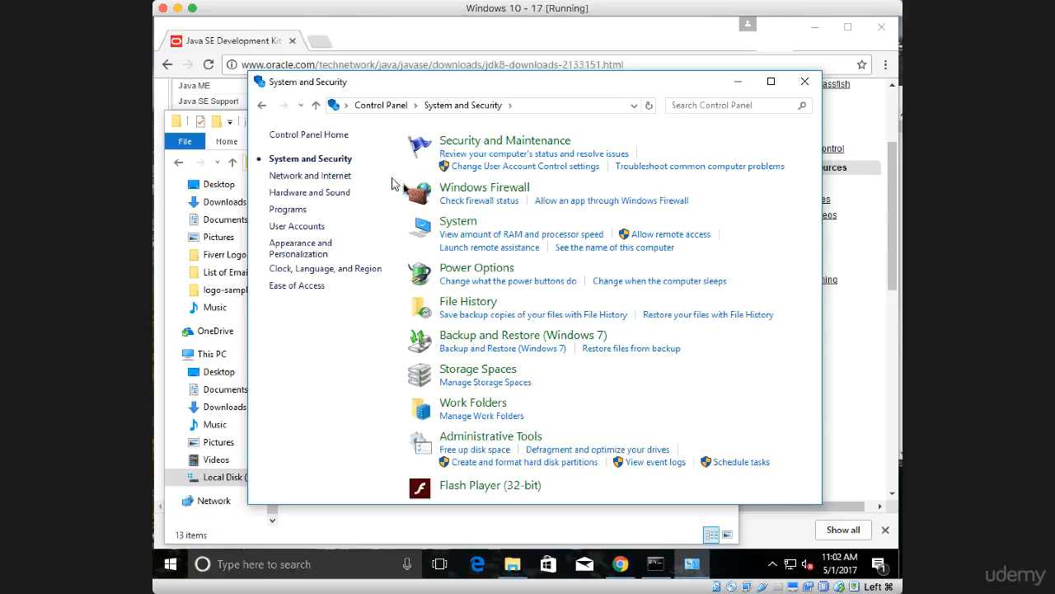
click(459, 221)
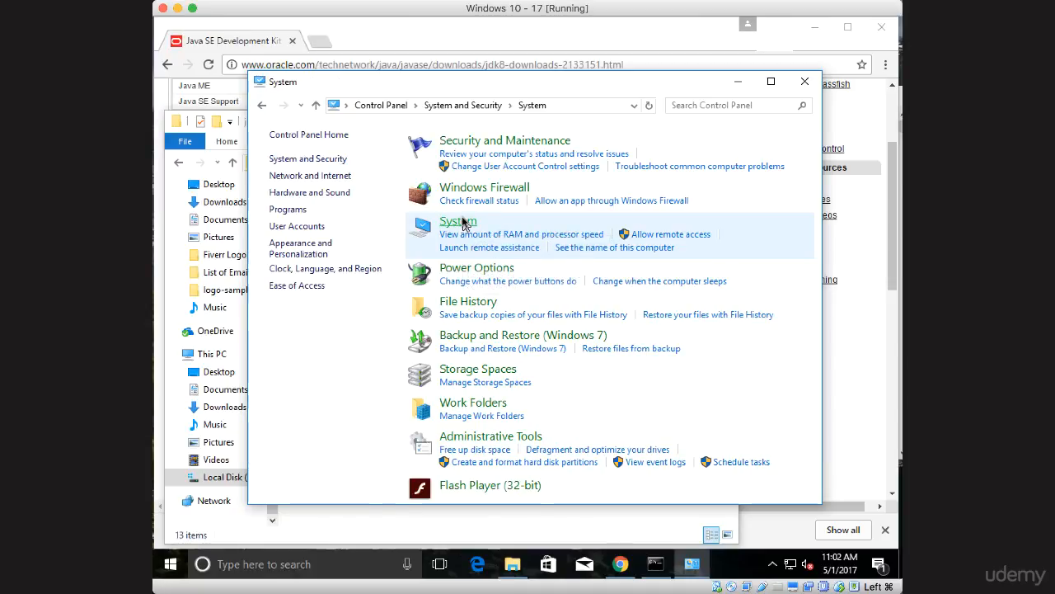
click(305, 214)
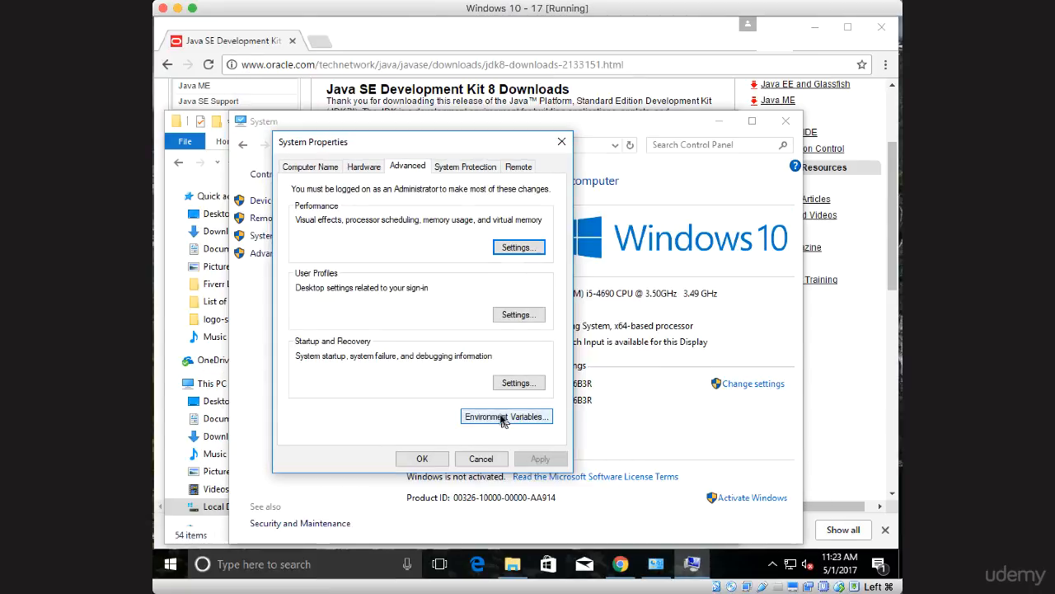
click(502, 415)
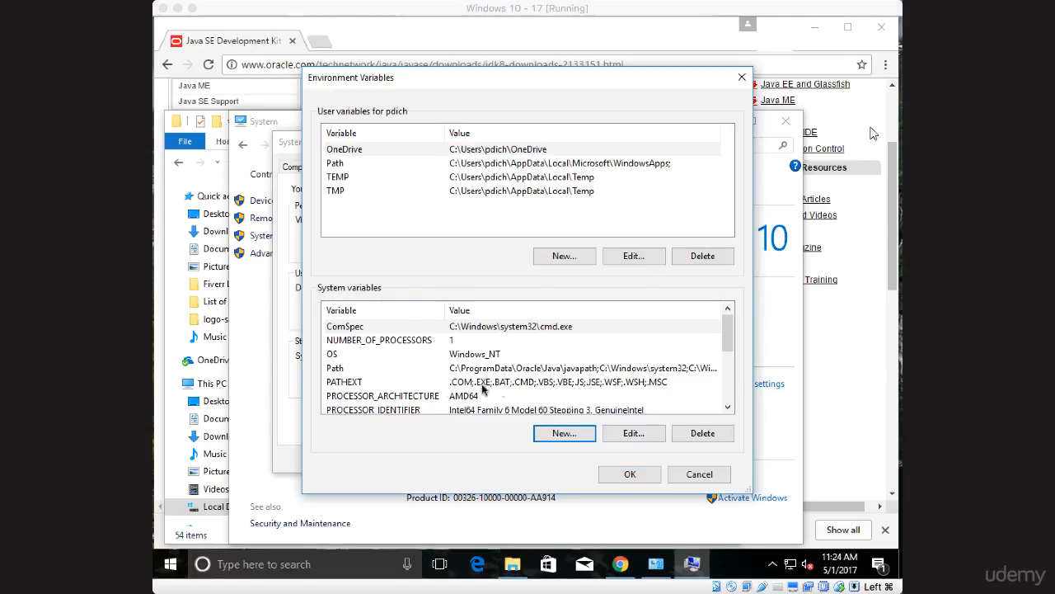
Add C:\Program Files\Java\jdk1.8.0_131\bin as a new entry in the system Path variable and accept the environment variable changes.
click(332, 370)
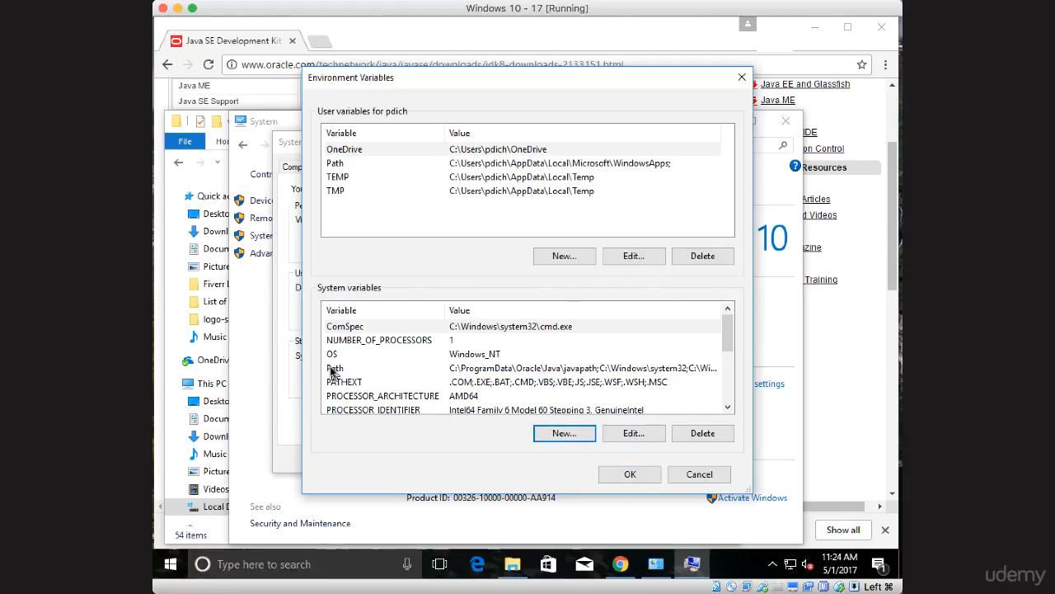
click(340, 371)
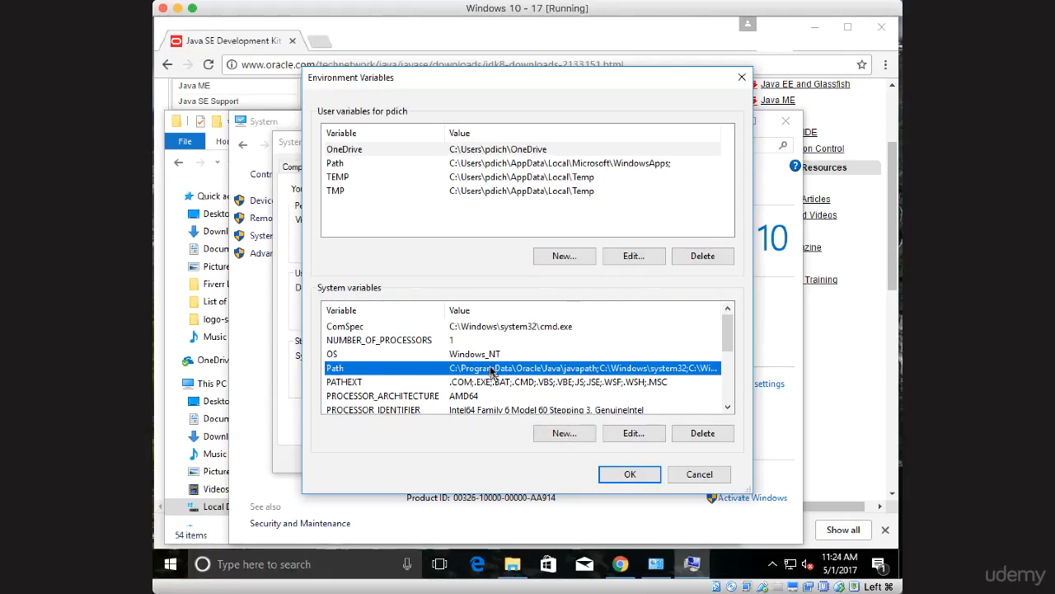
double_click(565, 373)
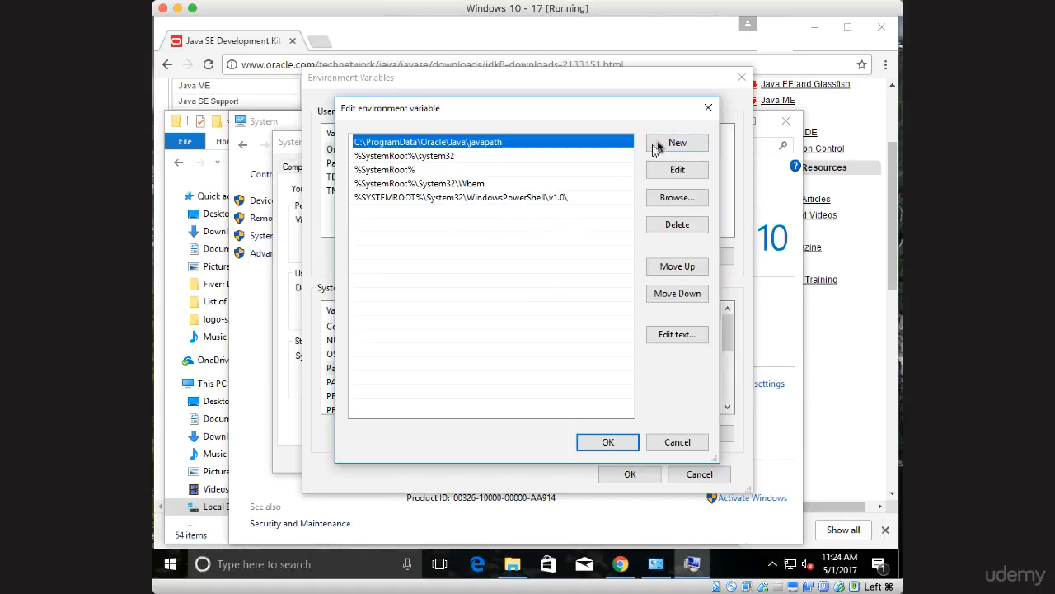
click(678, 143)
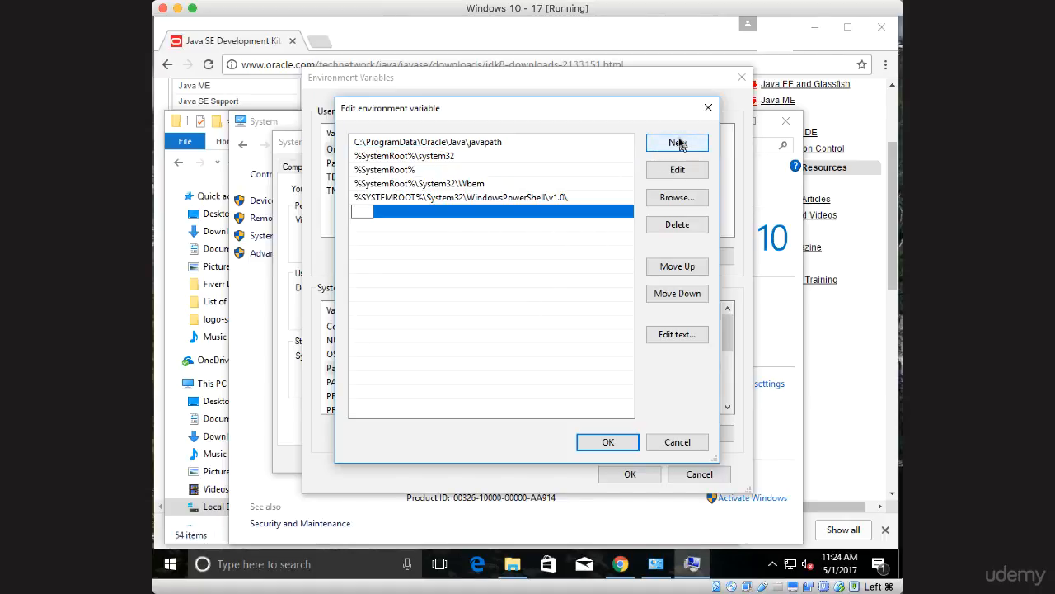
right_click(360, 213)
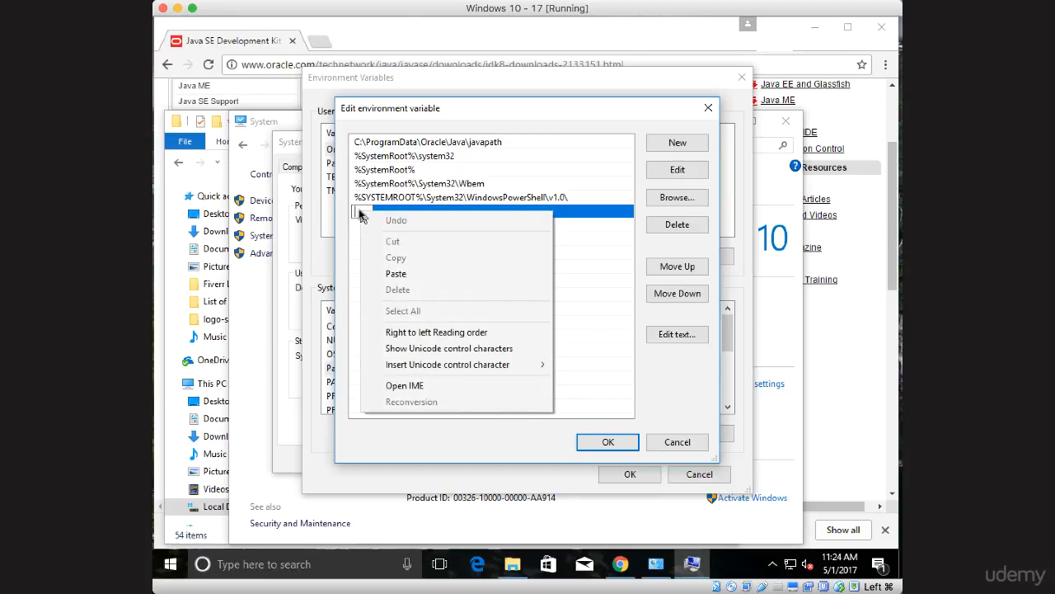
click(397, 274)
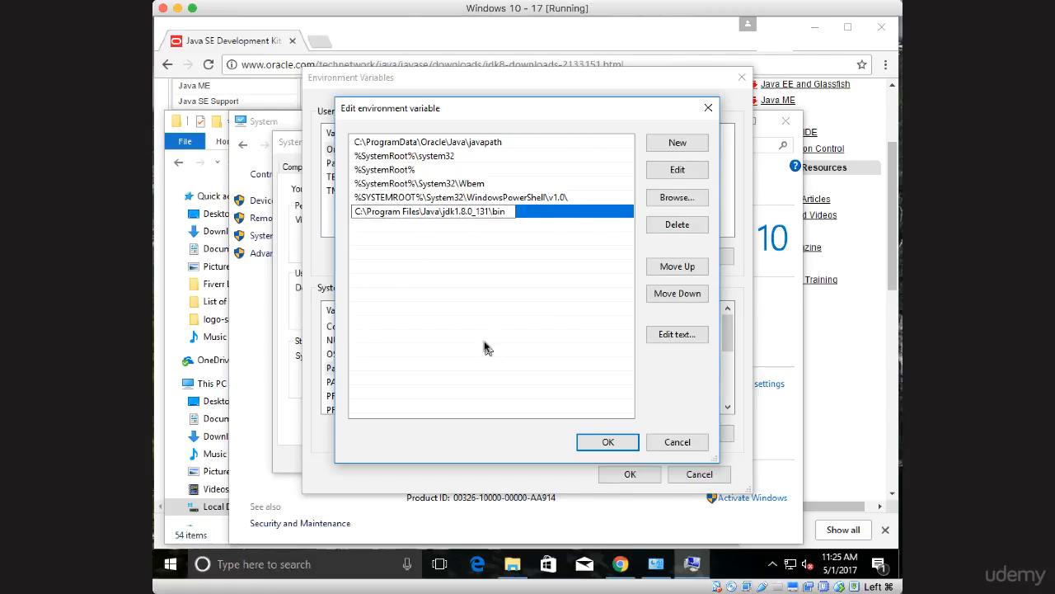
click(608, 442)
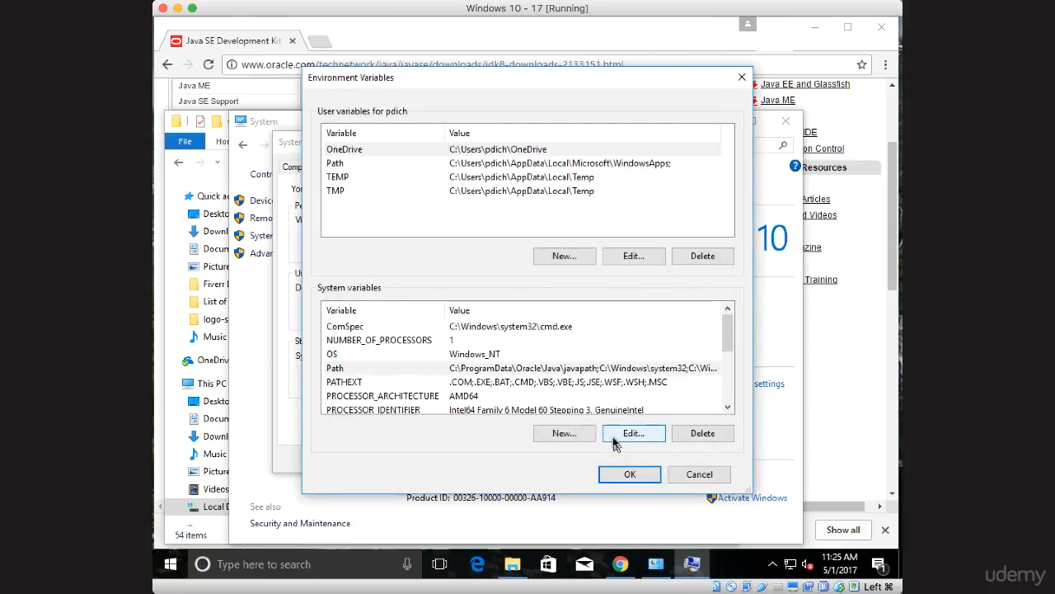
click(627, 474)
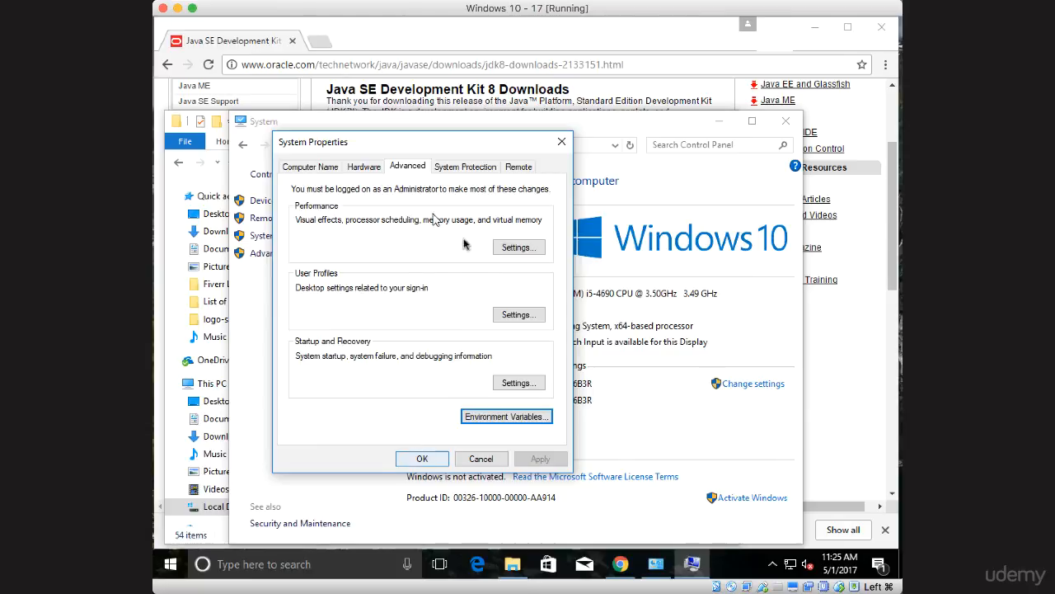
In File Explorer, browse to the jre1.8.0_131\bin folder under C:\Program Files\Java and copy its full path.
click(171, 170)
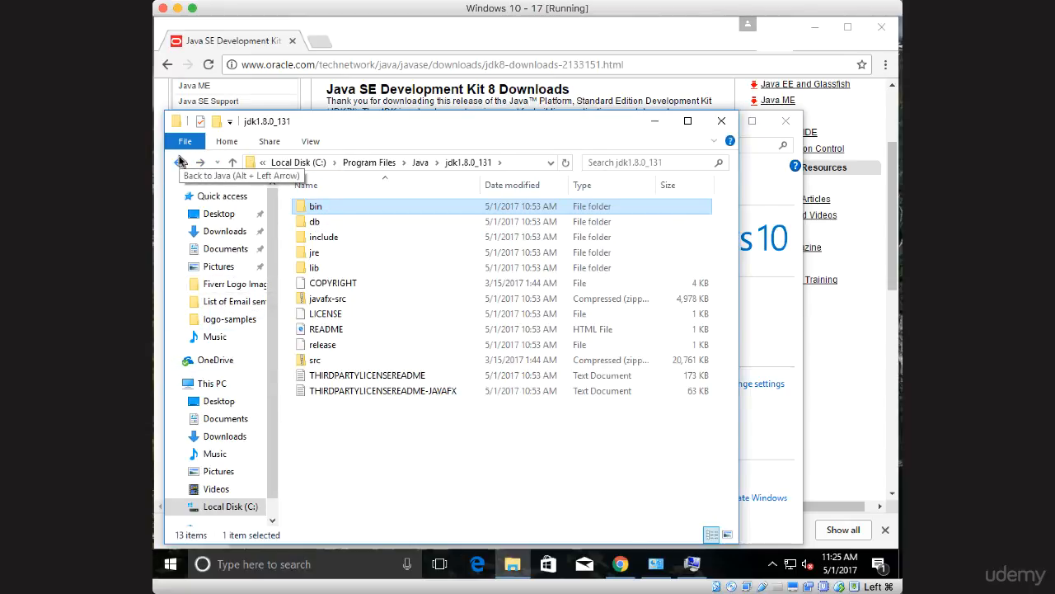
click(181, 162)
click(181, 163)
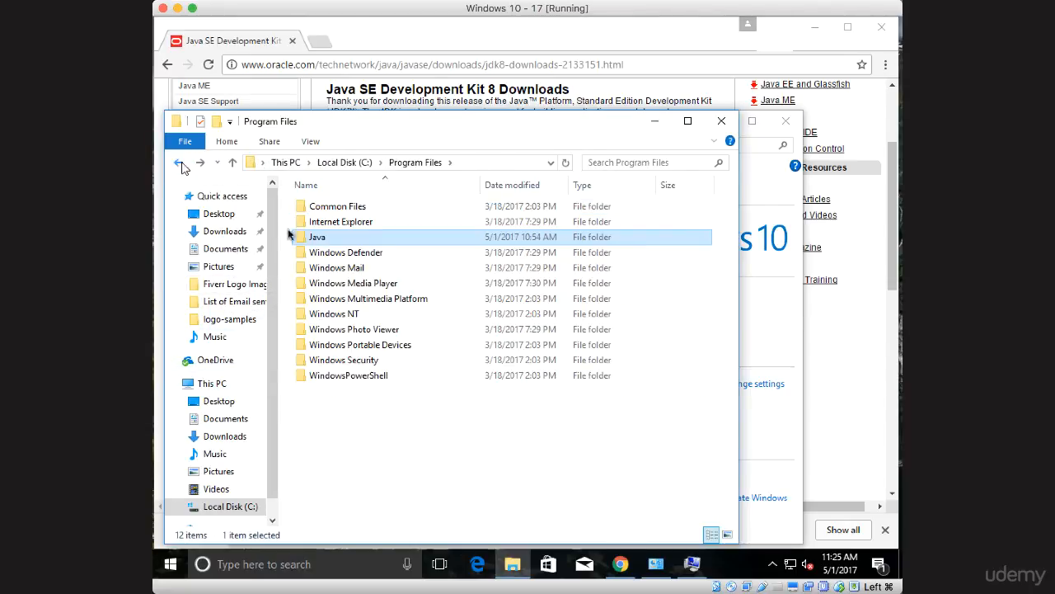
double_click(317, 237)
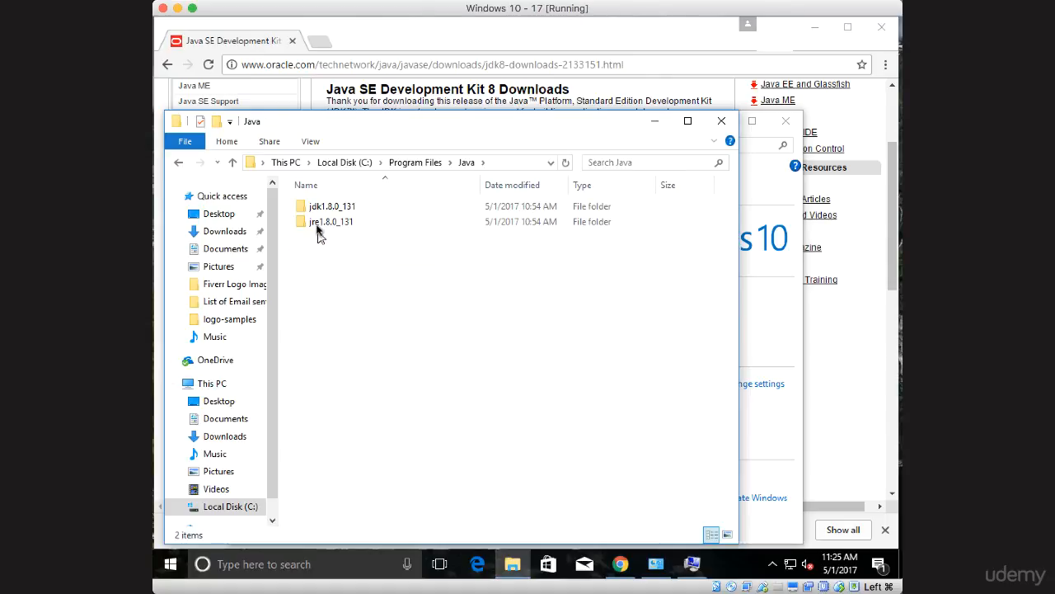
click(320, 226)
mouse_move(311, 229)
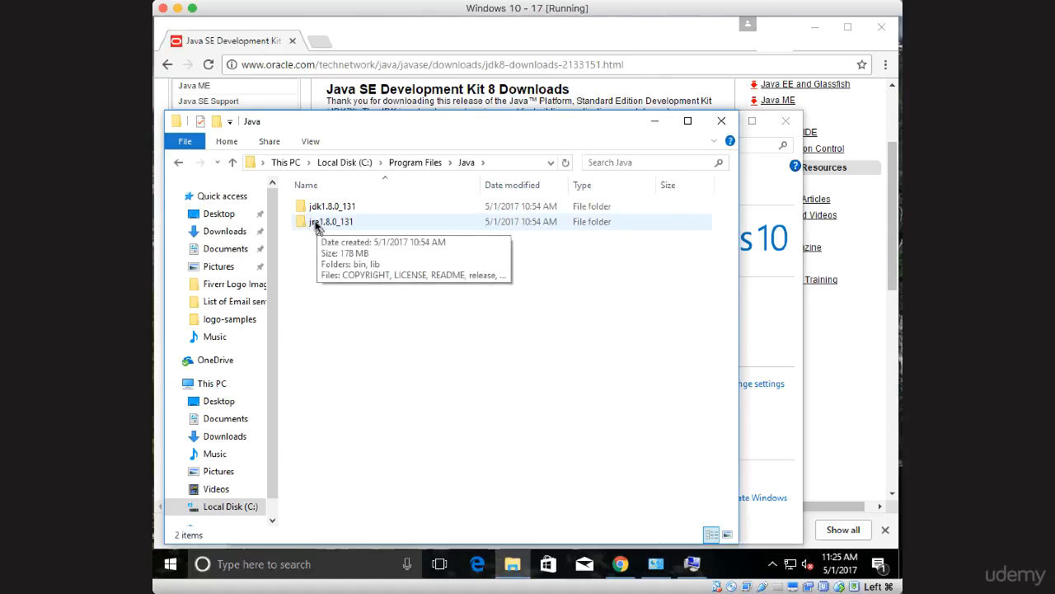
double_click(316, 224)
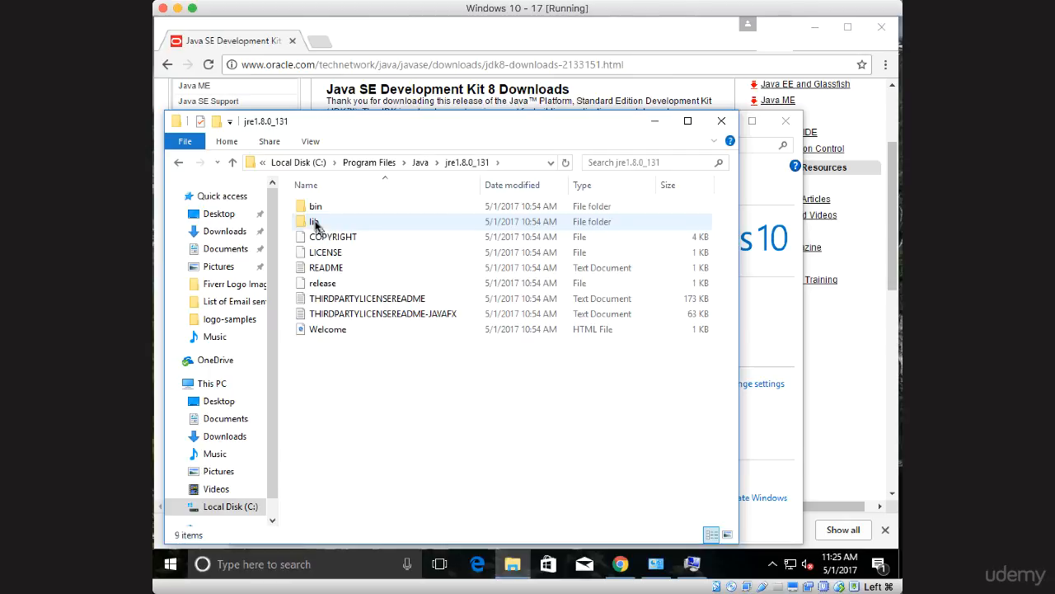
double_click(316, 208)
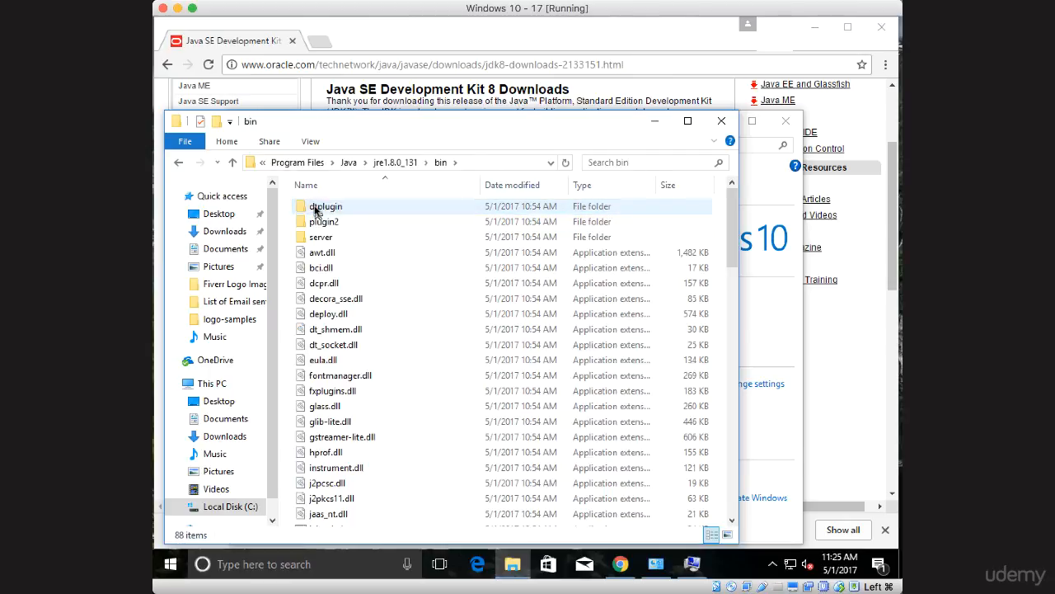
click(473, 164)
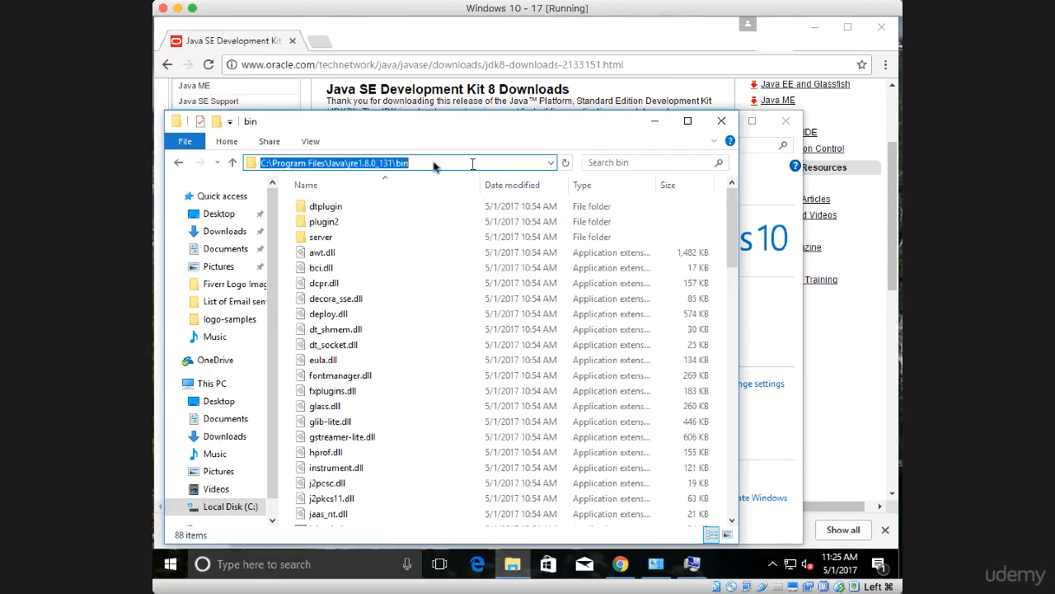
right_click(357, 161)
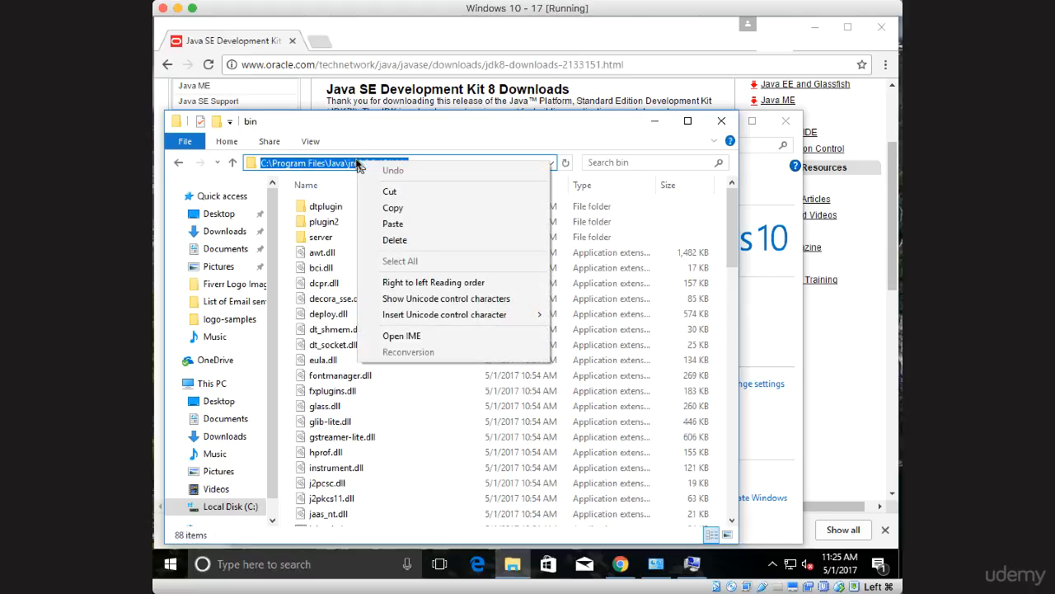
click(394, 208)
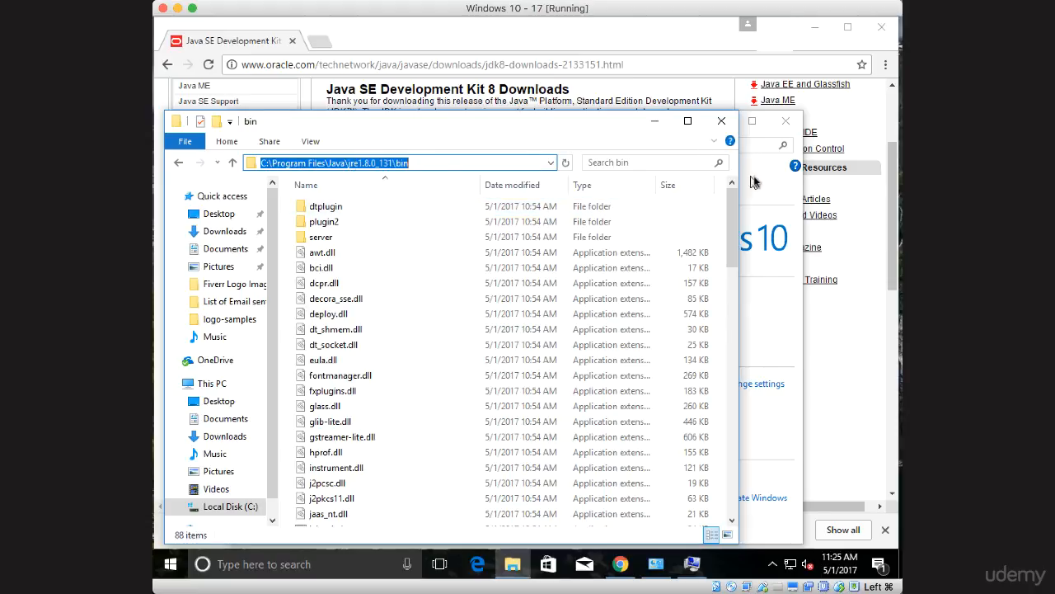
Return to the System window and reopen the Environment Variables dialog from the advanced system settings.
key(super+Pause)
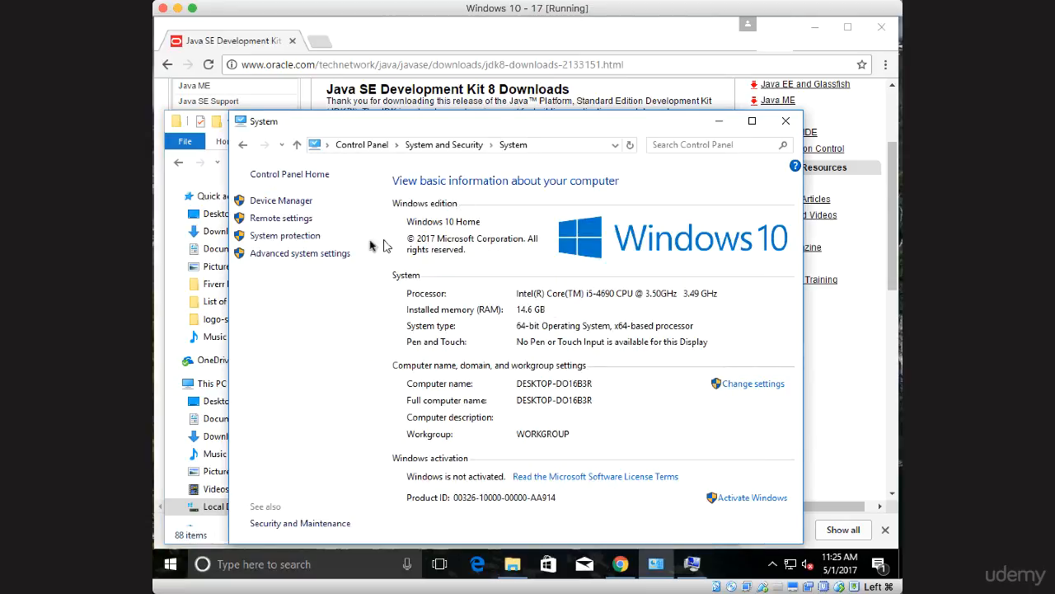
click(300, 254)
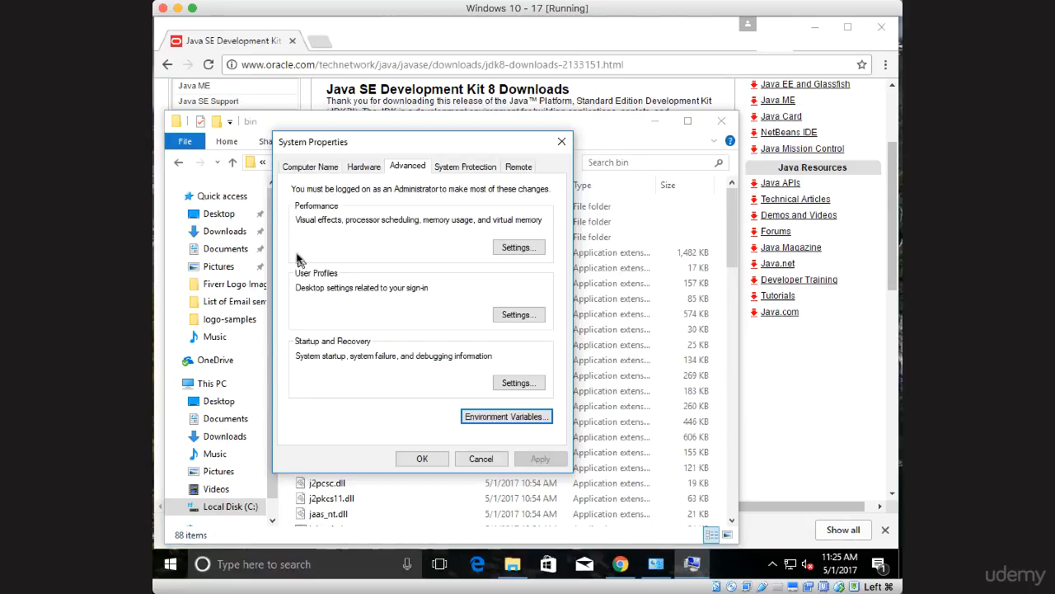
click(508, 418)
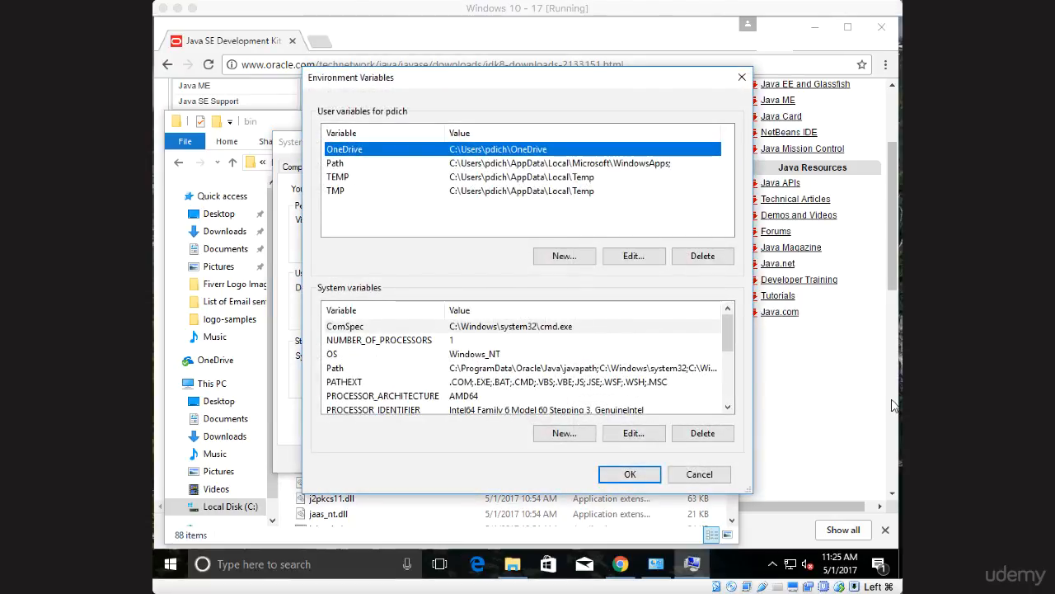
click(495, 438)
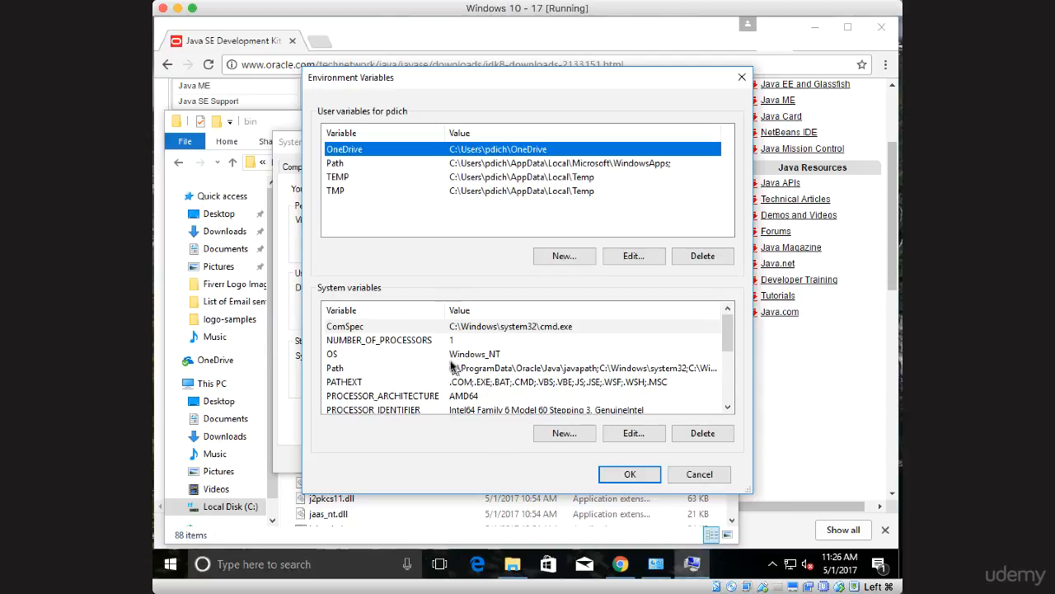
Add C:\Program Files\Java\jre1.8.0_131\bin as a new system Path entry and confirm all open dialogs, including System Properties.
click(495, 368)
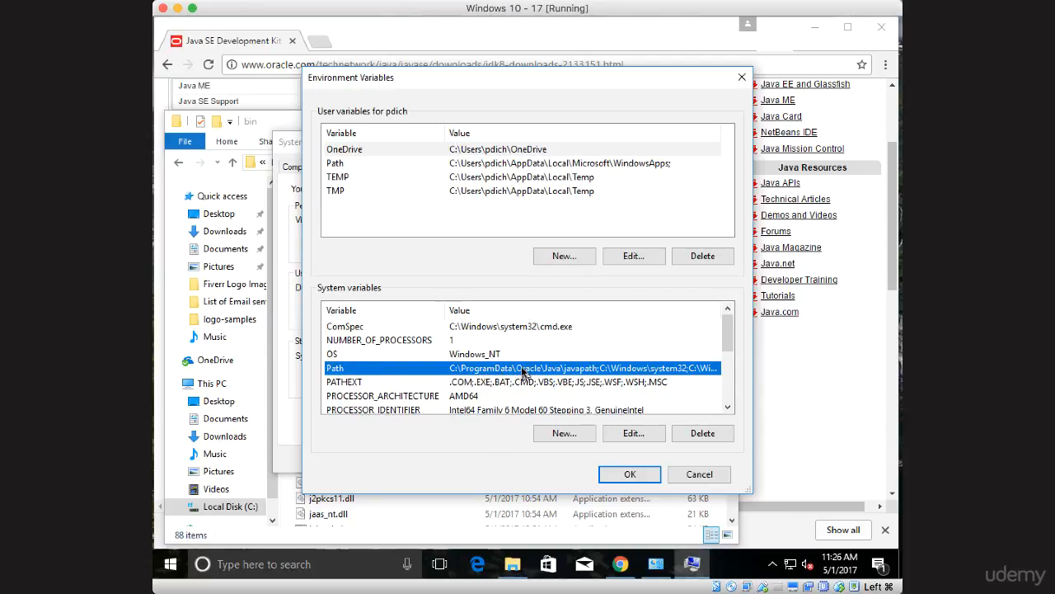
double_click(632, 371)
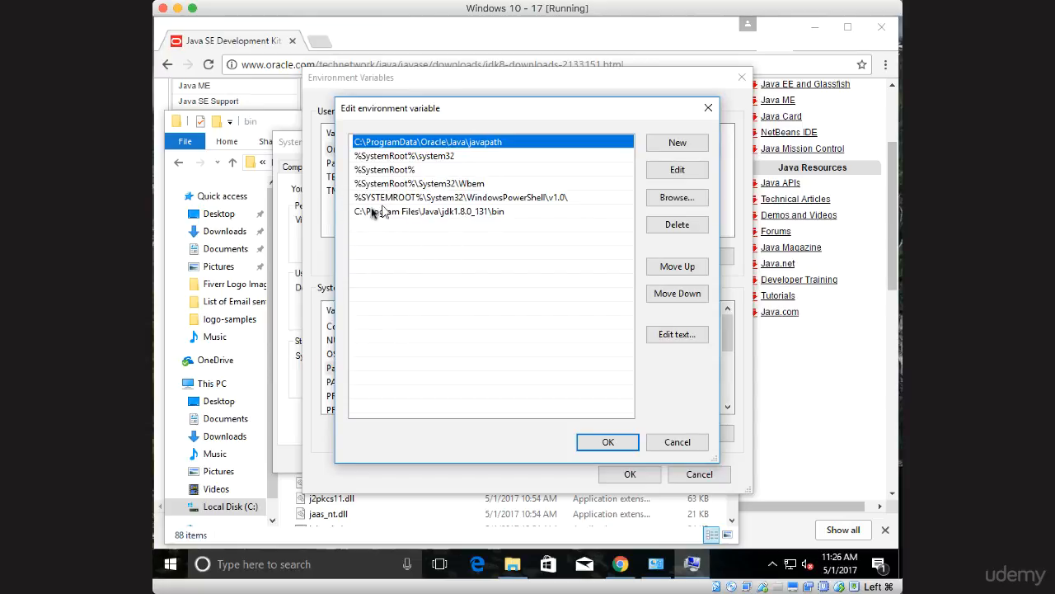
click(678, 143)
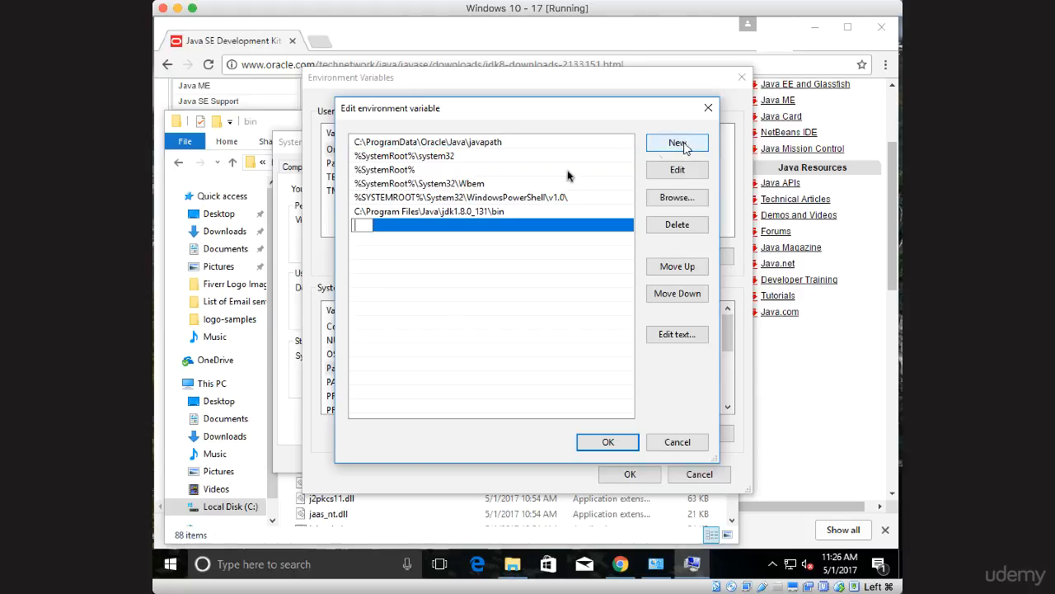
right_click(359, 227)
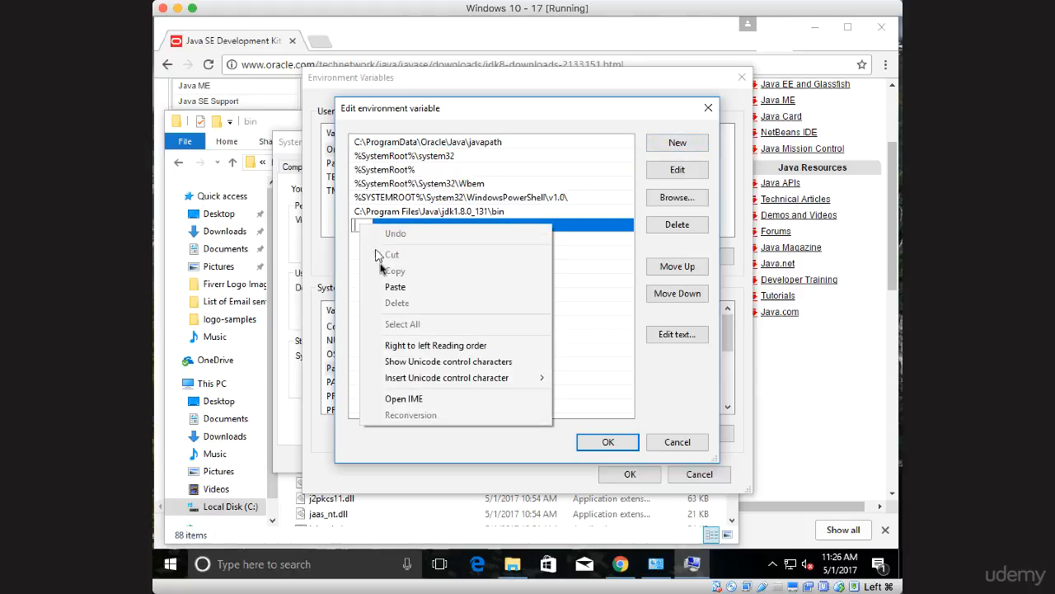
click(390, 288)
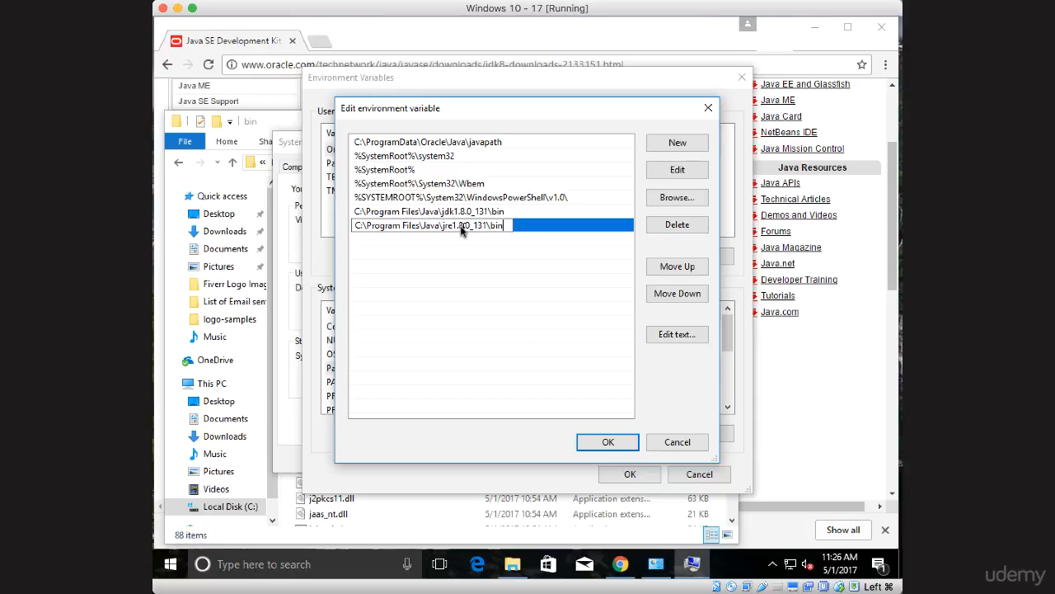
click(610, 443)
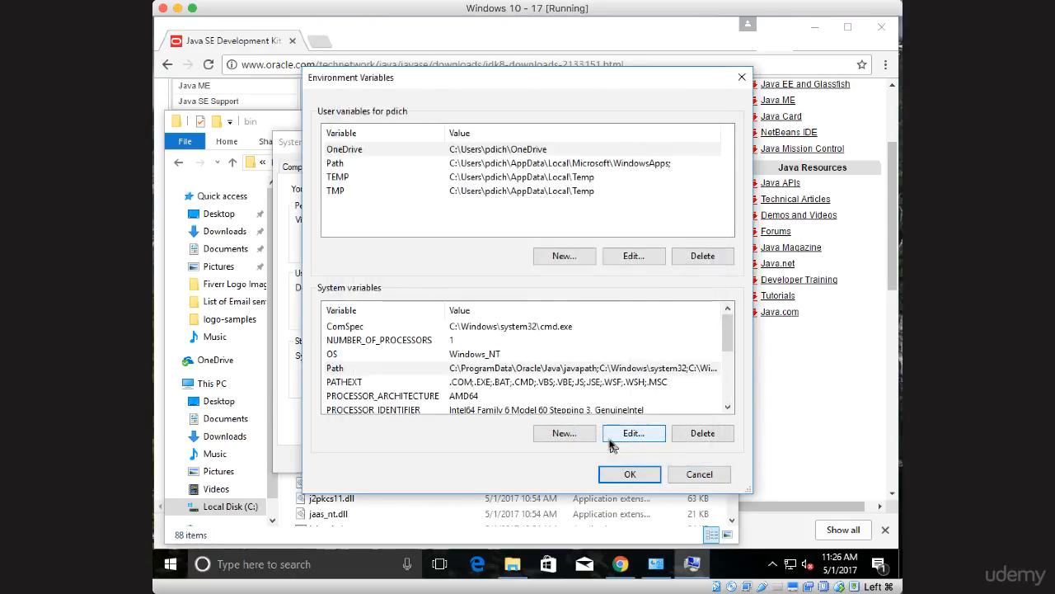
click(622, 474)
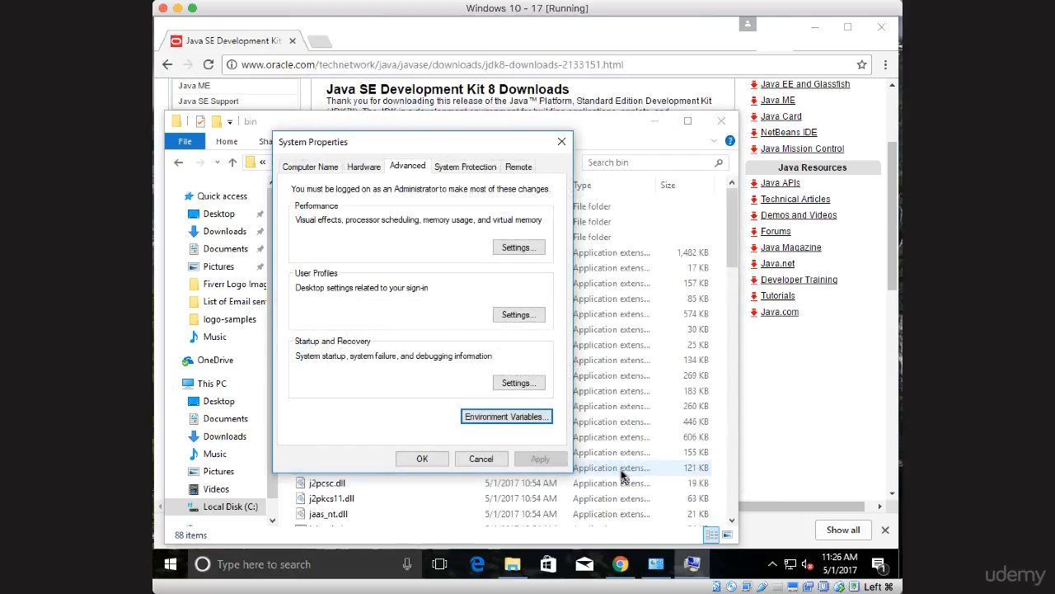
click(419, 459)
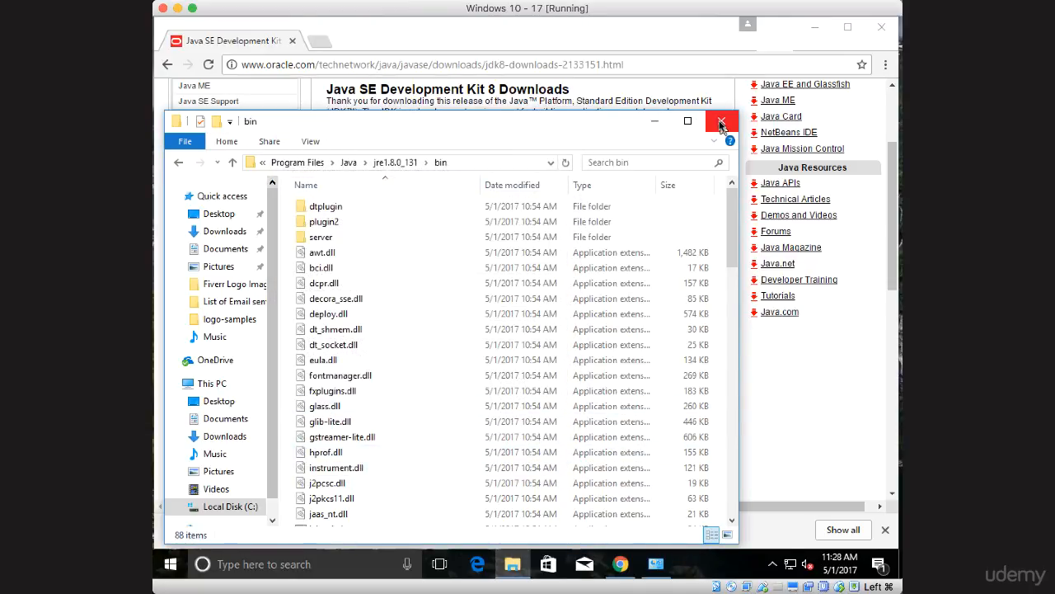
Close the File Explorer and System windows and refresh the desktop.
click(721, 124)
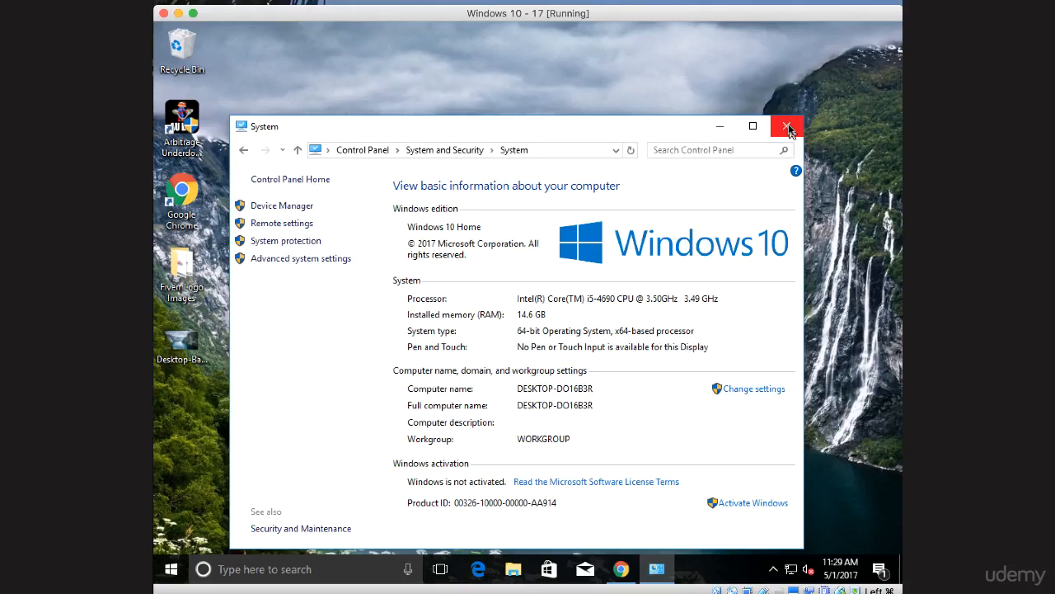
click(792, 117)
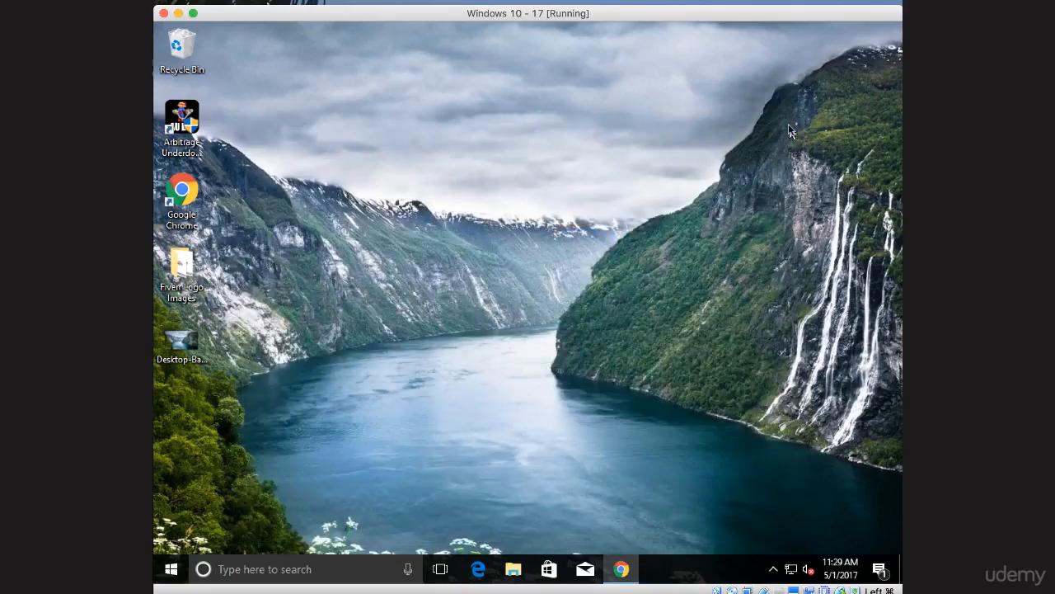
right_click(523, 241)
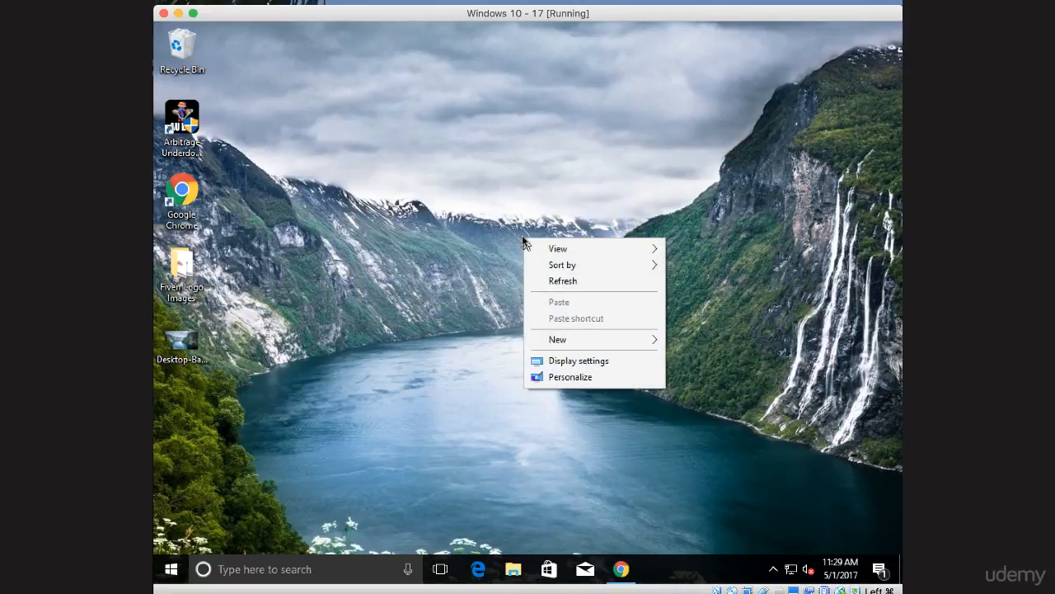
click(572, 281)
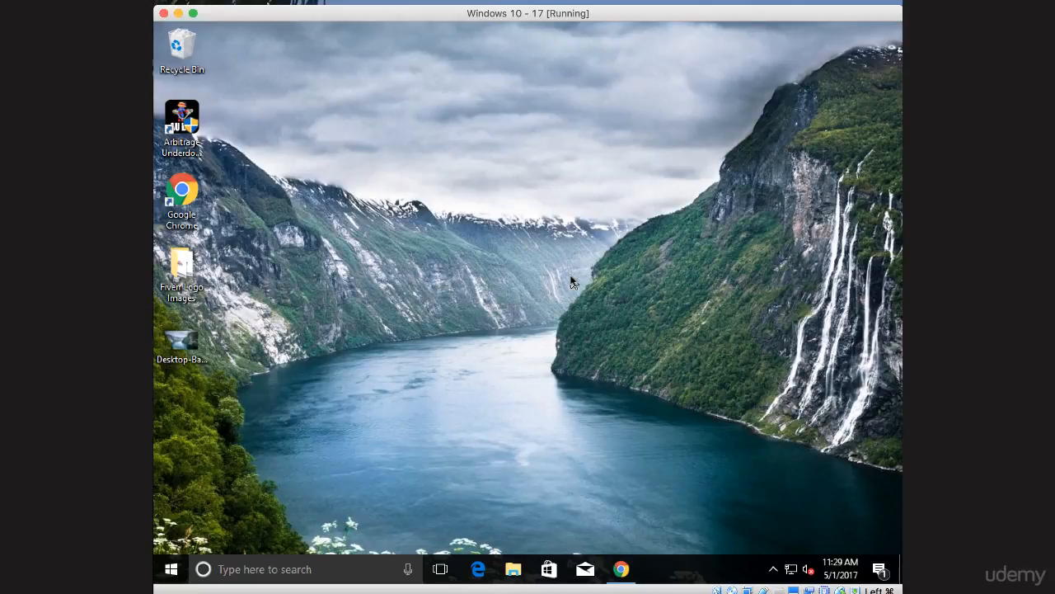
Search Windows for "command" and open a new Command Prompt window.
click(268, 569)
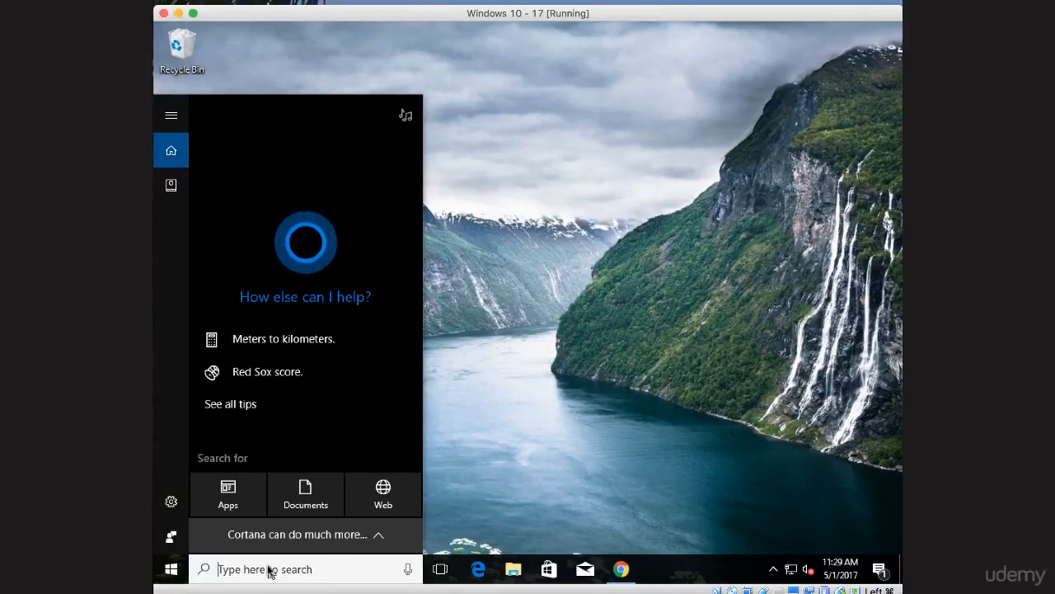
text(command)
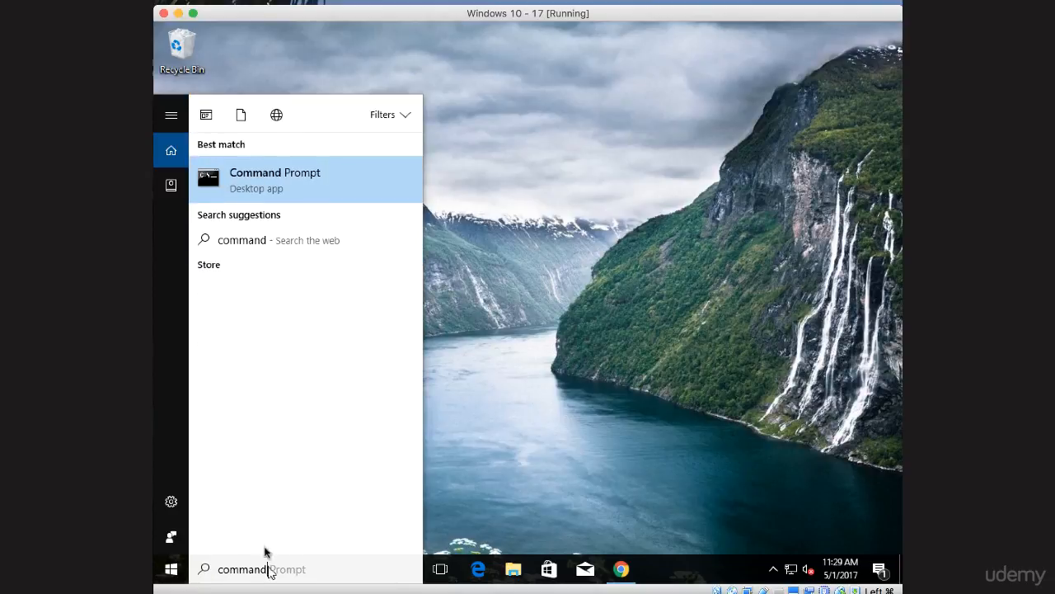
click(264, 177)
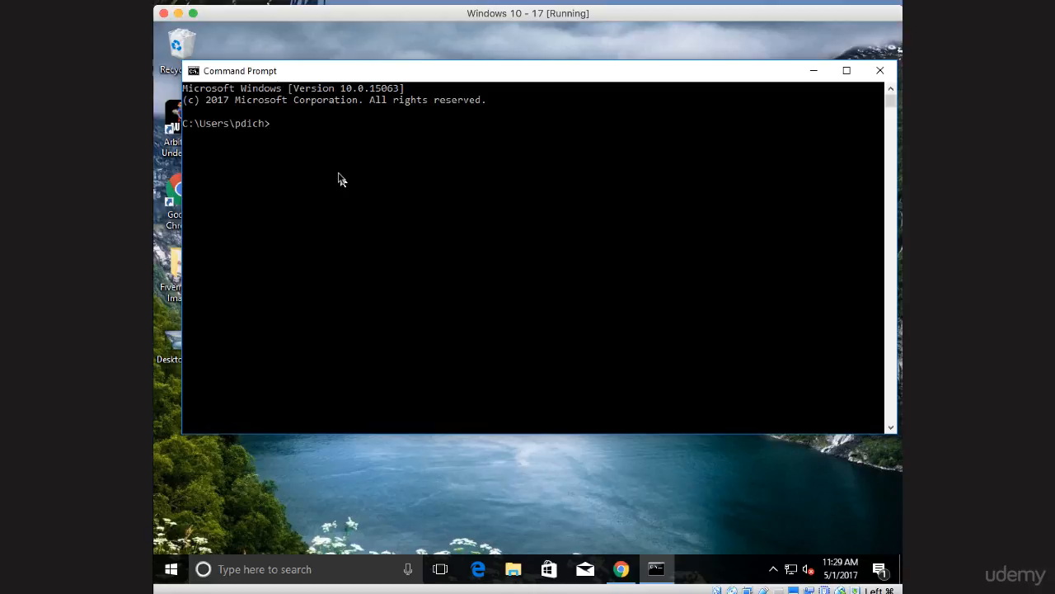
key(Return)
key(Return)
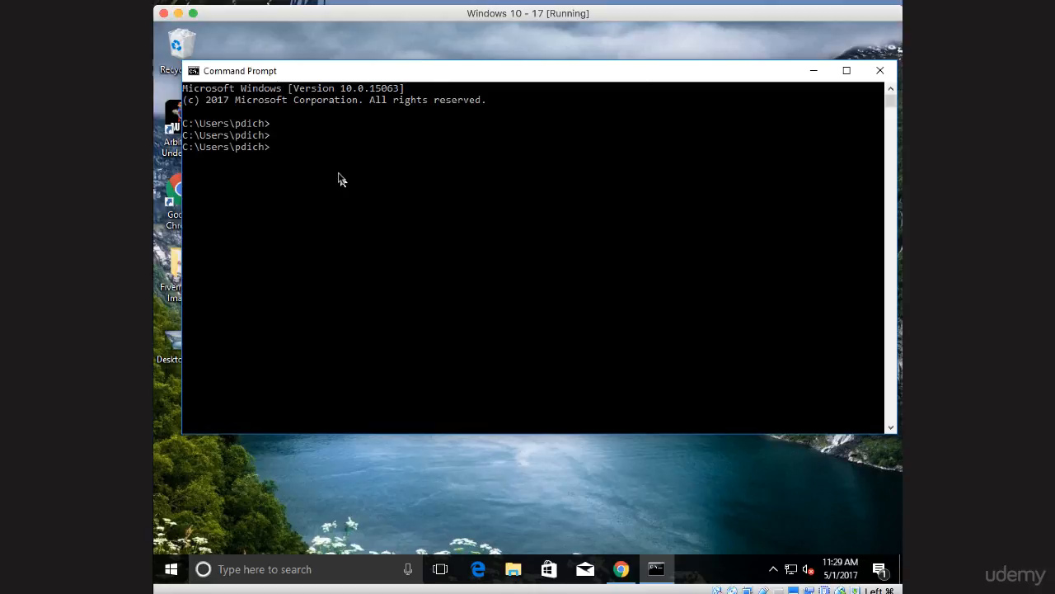
Run javac in Command Prompt and look through the list of compiler options it prints.
text(javac)
key(Return)
scroll(436, 216, up, 5)
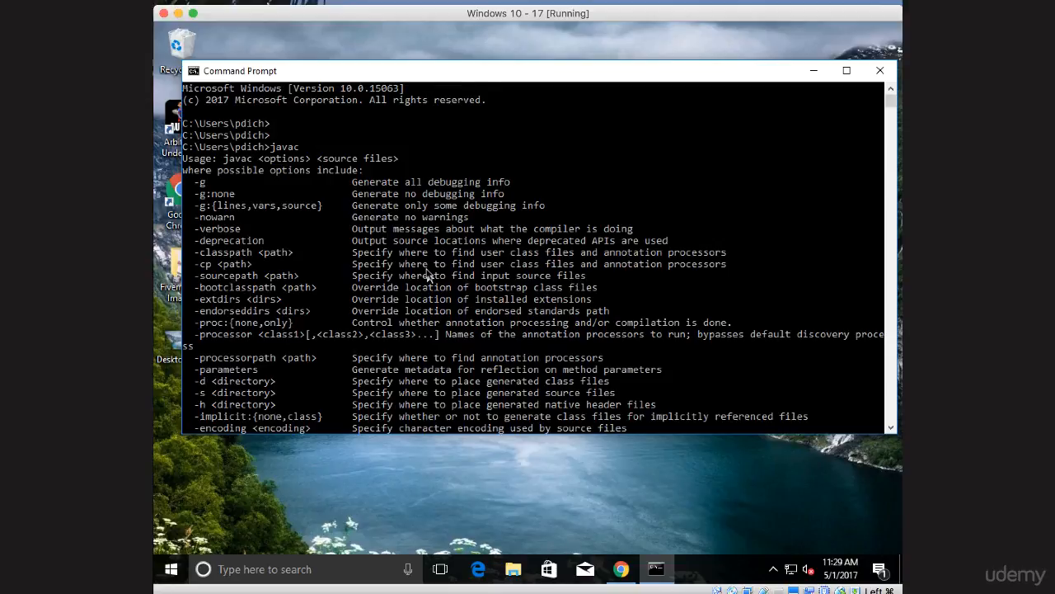
scroll(428, 275, down, 13)
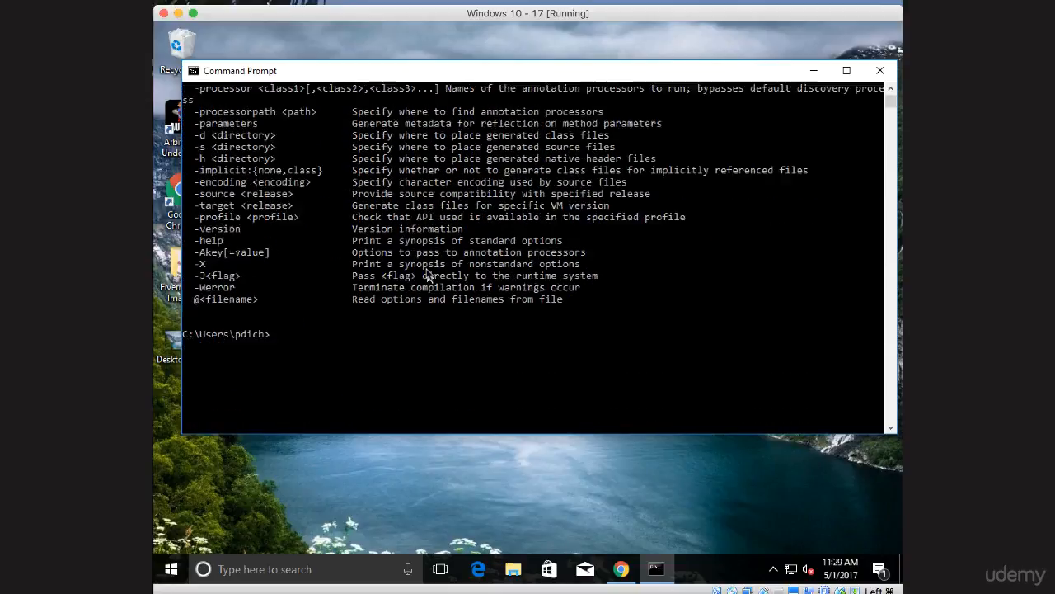
scroll(428, 275, up, 10)
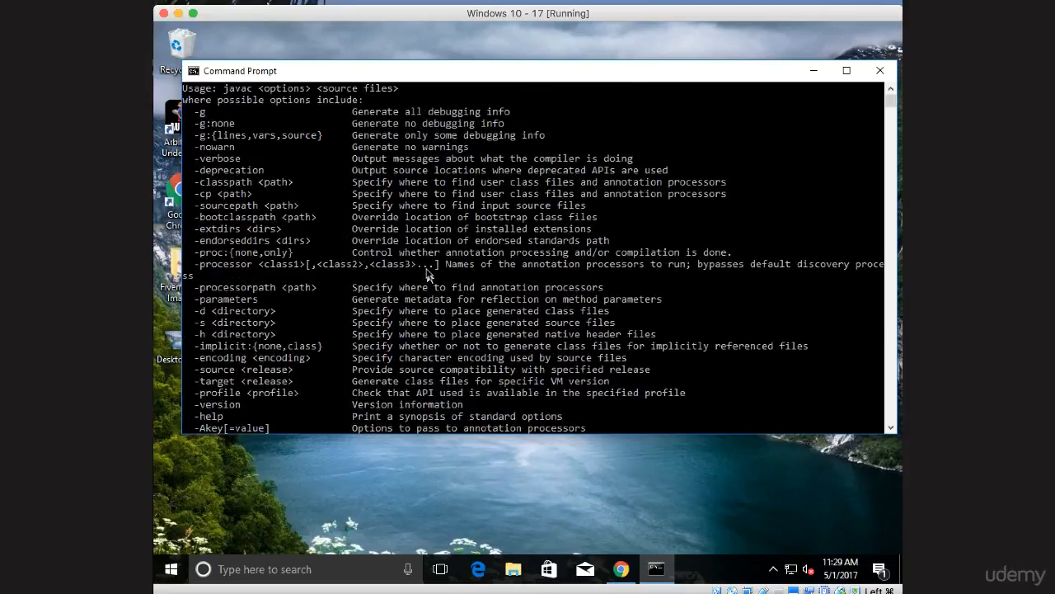
scroll(428, 274, up, 1)
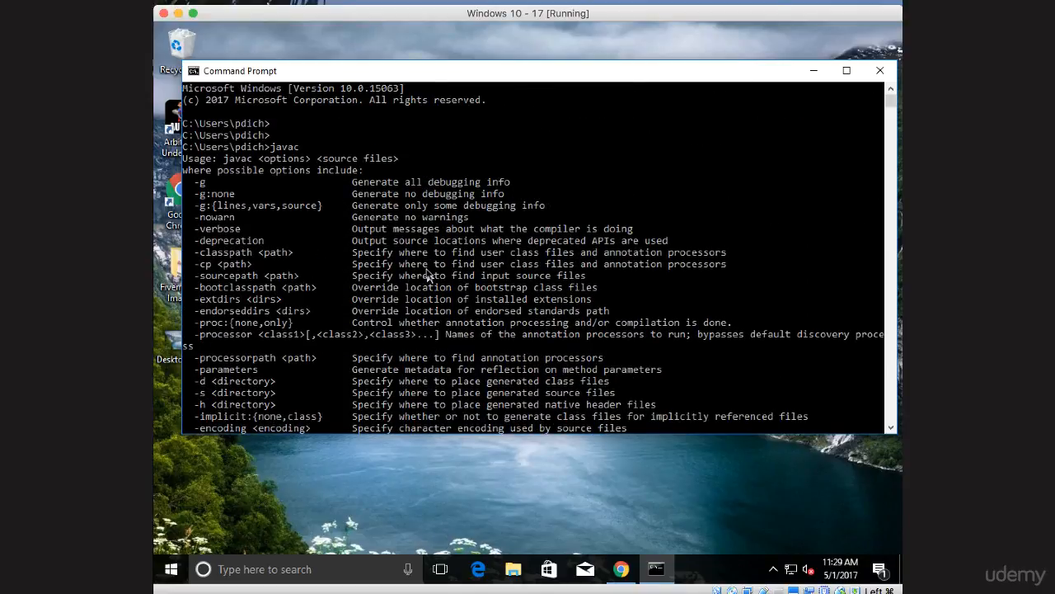
scroll(428, 275, down, 1)
scroll(428, 274, down, 2)
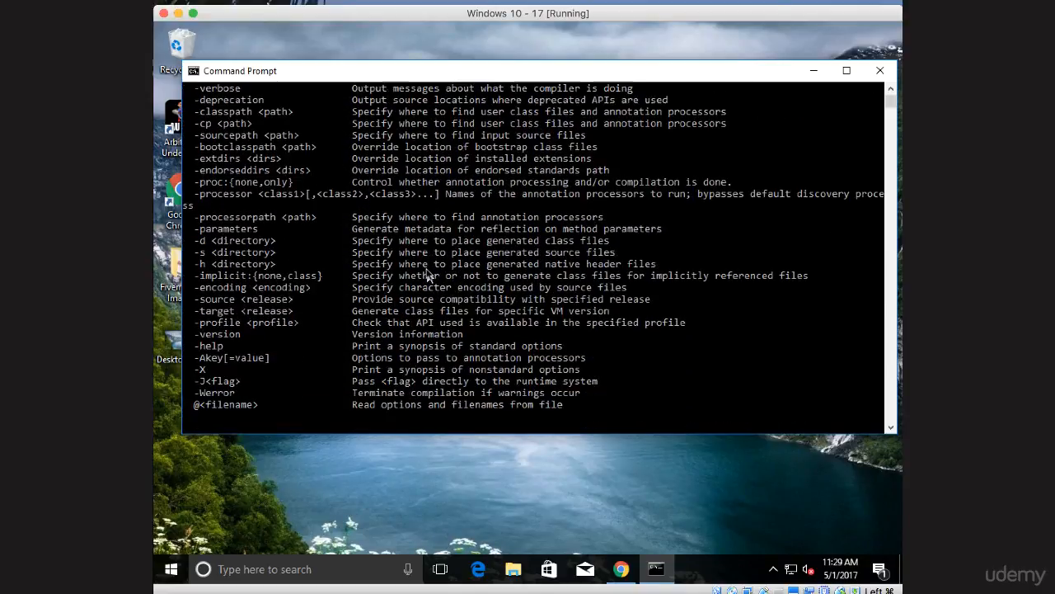
scroll(428, 274, up, 1)
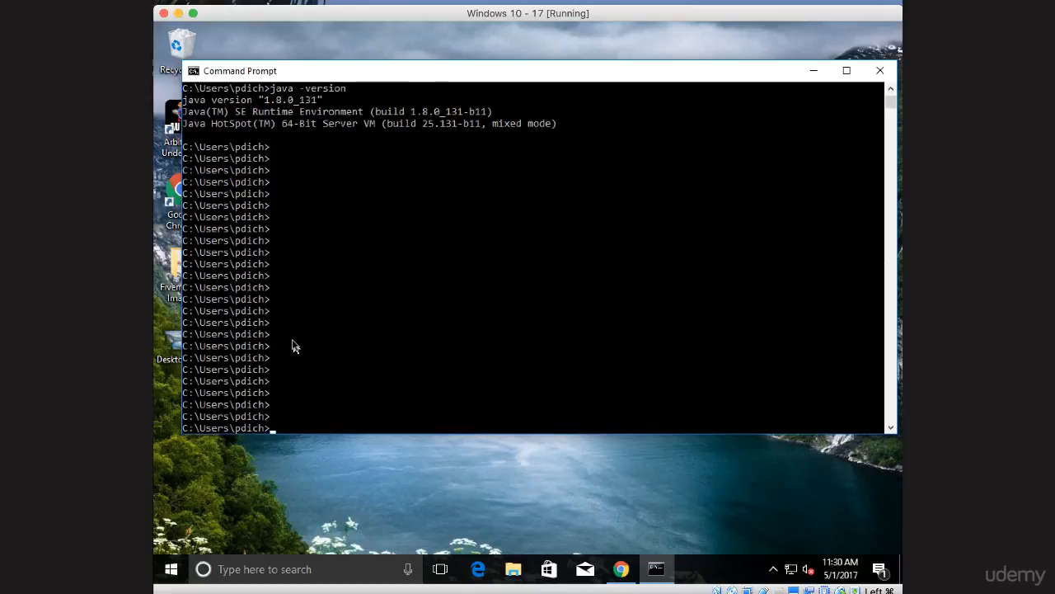
Check the installed Java version by running java -version in Command Prompt.
text(java -version)
key(Return)
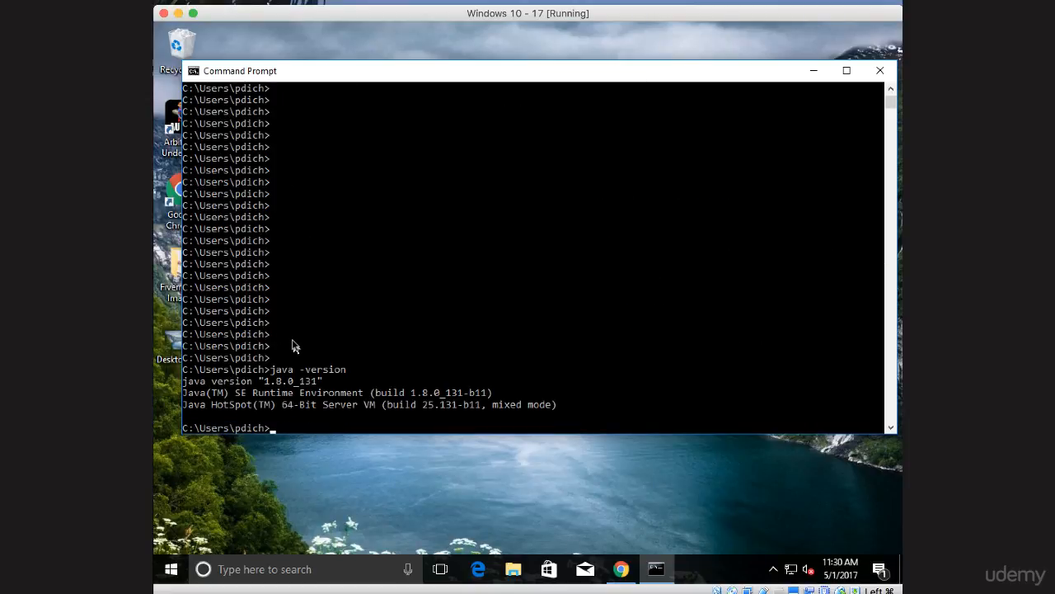